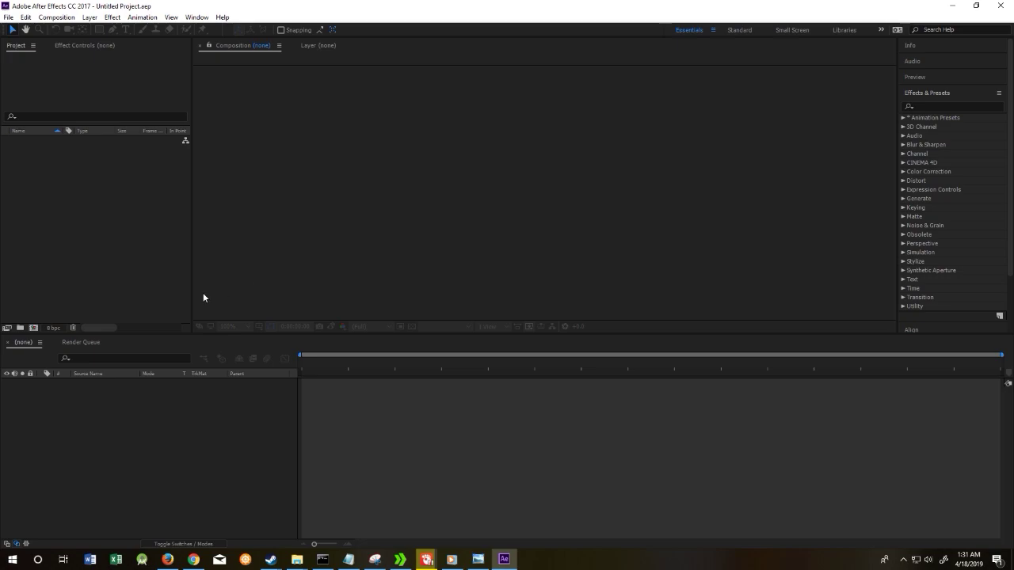
- Create a new composition named 'Music jumping'
{"action": "left_click", "coordinate": [33, 330]}
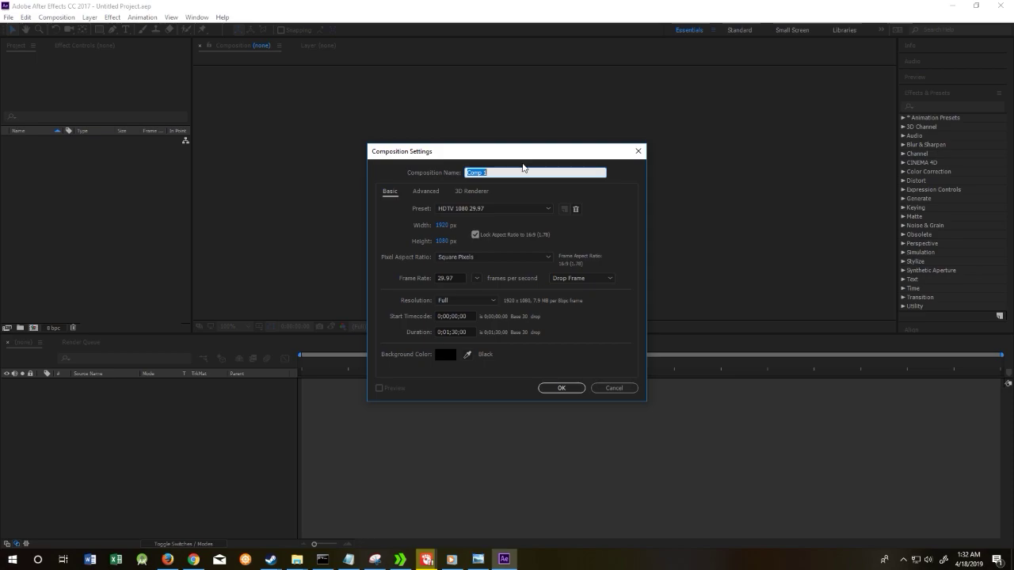
{"action": "type", "text": "Music jumping"}
{"action": "key", "text": "Return"}
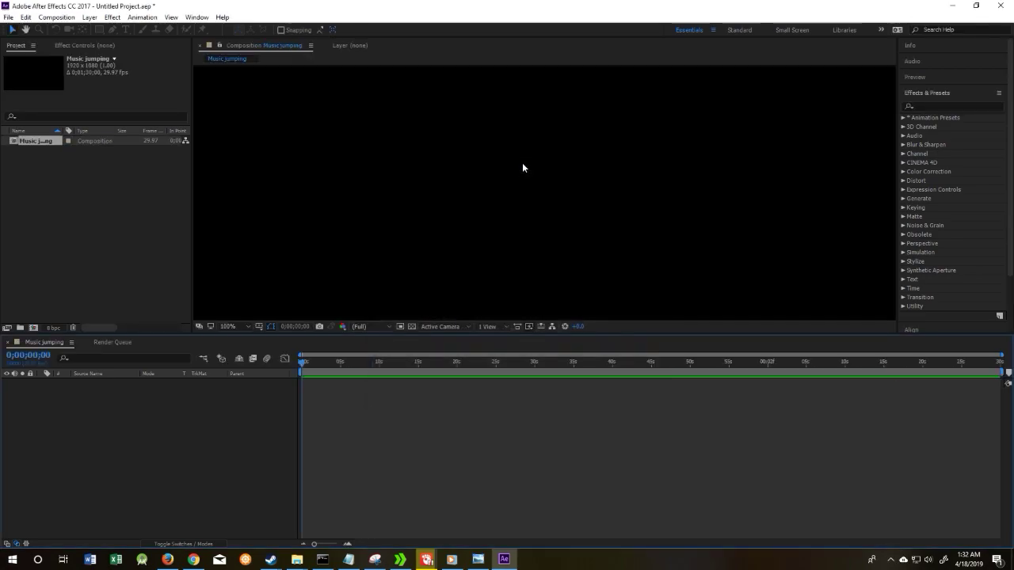
- Import the Cartoon music mp3 track into the project
{"action": "right_click", "coordinate": [109, 225]}
{"action": "mouse_move", "coordinate": [174, 273]}
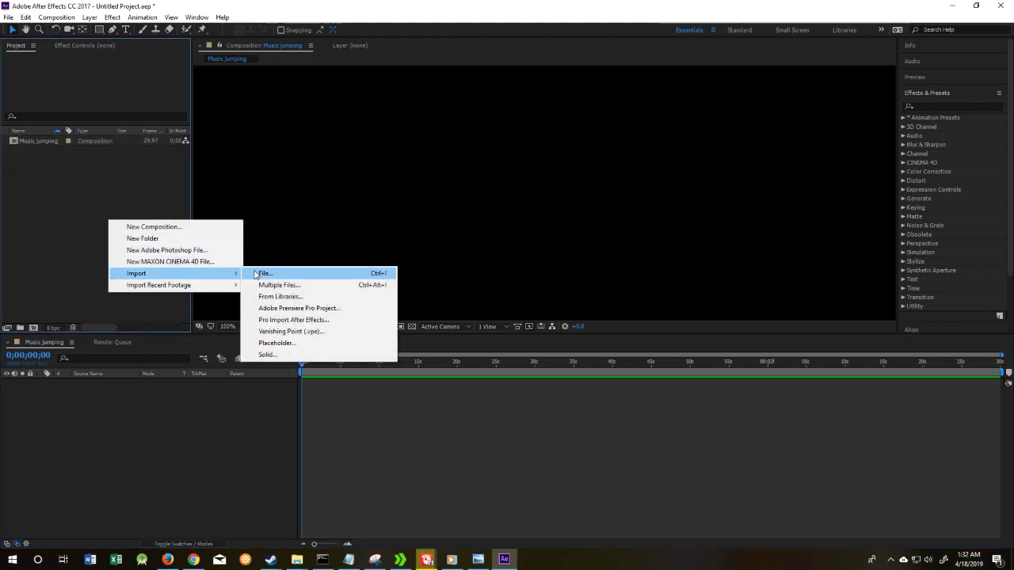
{"action": "left_click", "coordinate": [255, 274]}
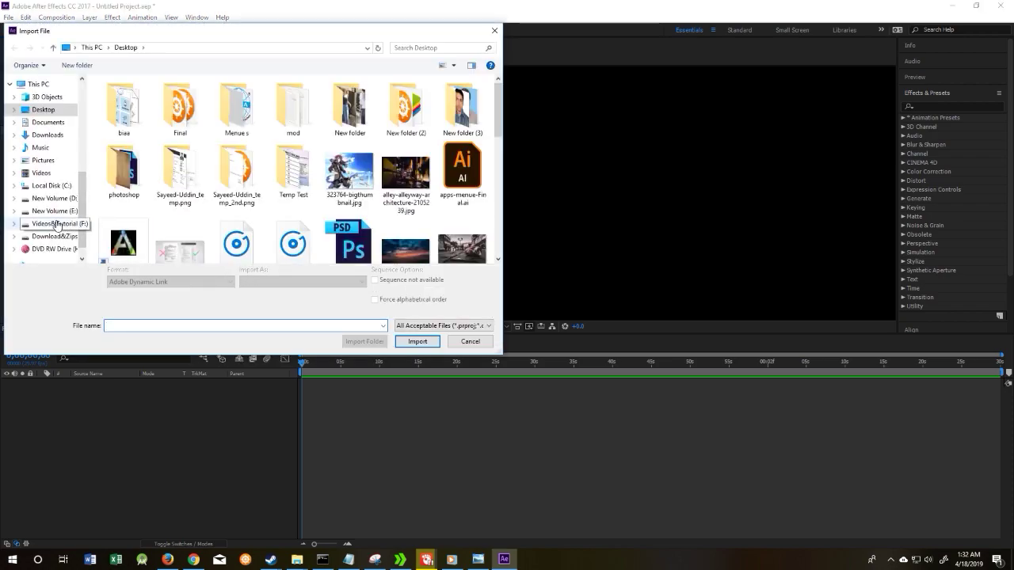
{"action": "left_click", "coordinate": [150, 175]}
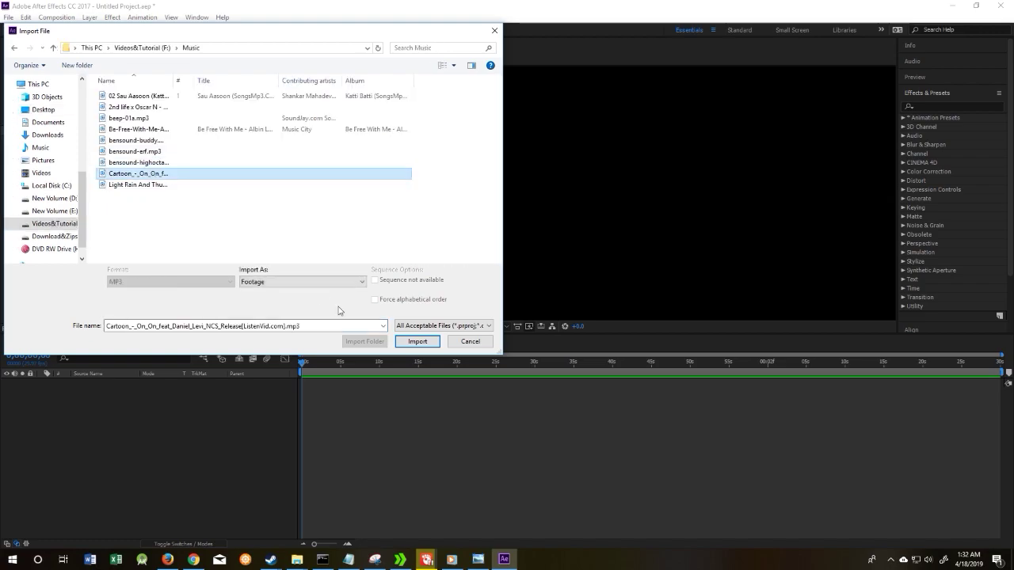
{"action": "left_click", "coordinate": [418, 341]}
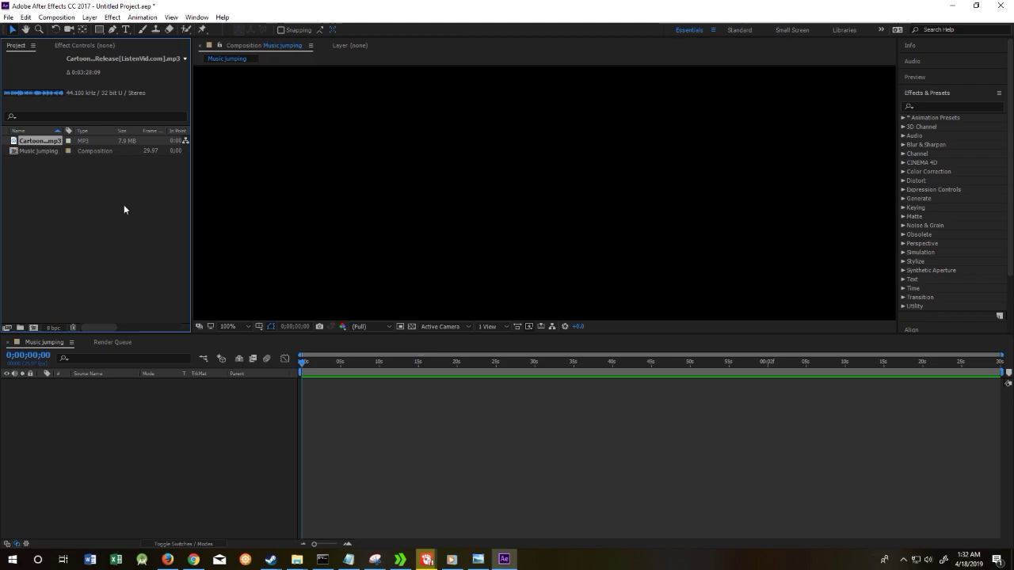
- Import the clouds jpg photo and the himel356 logo.png image
{"action": "right_click", "coordinate": [125, 205]}
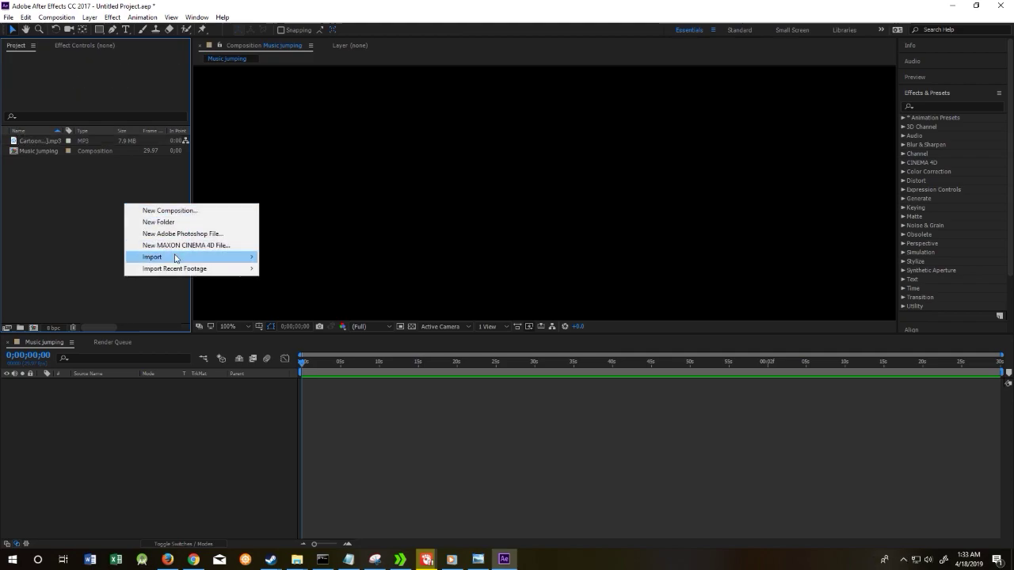
{"action": "left_click", "coordinate": [269, 257]}
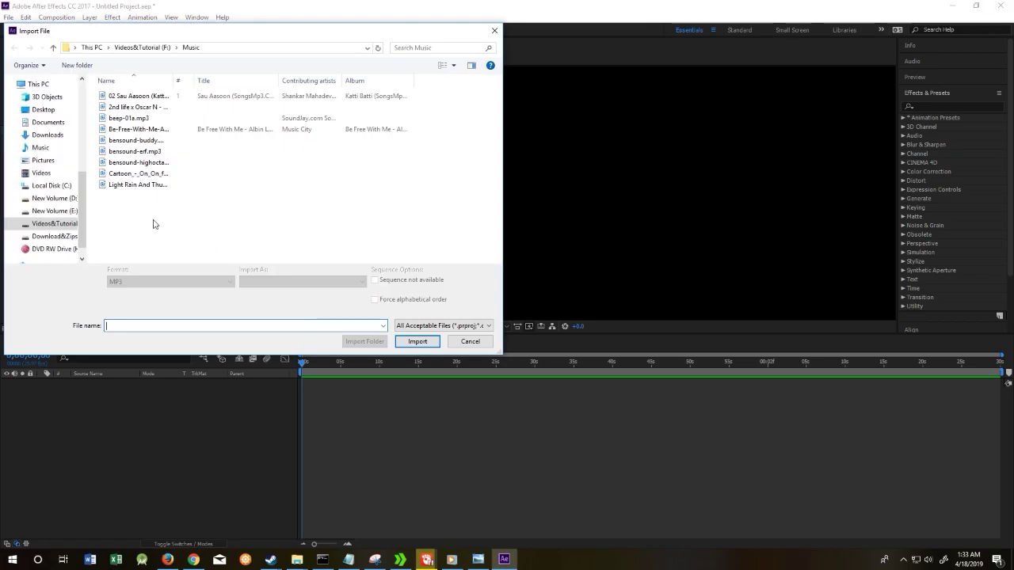
{"action": "key", "text": "Escape"}
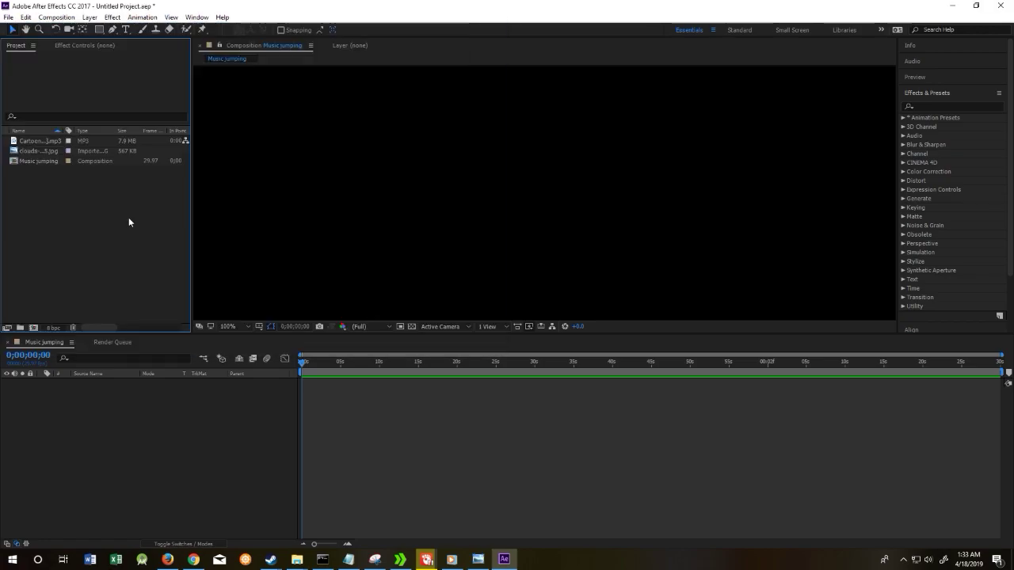
{"action": "right_click", "coordinate": [128, 217]}
{"action": "mouse_move", "coordinate": [194, 271]}
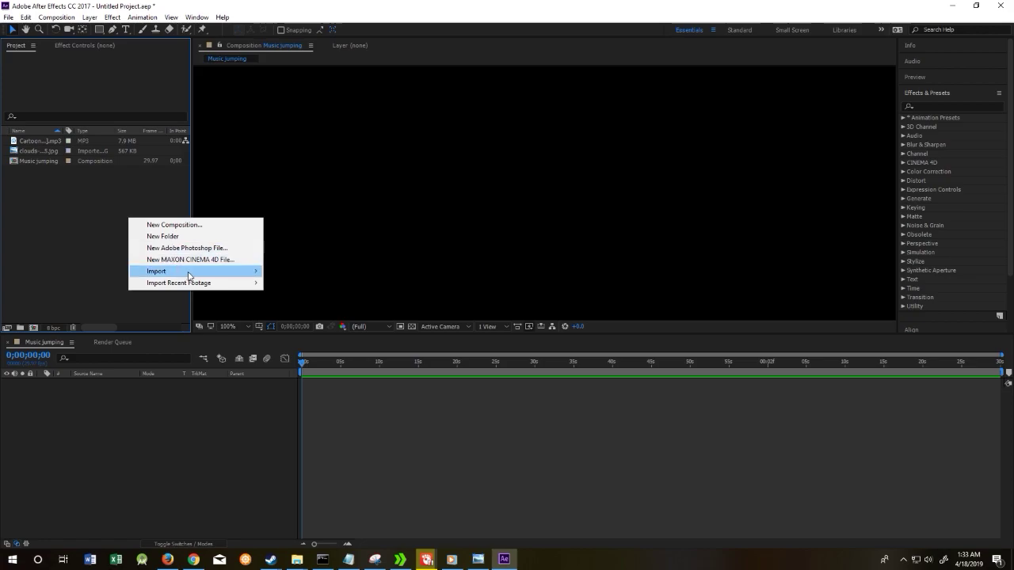
{"action": "left_click", "coordinate": [275, 271]}
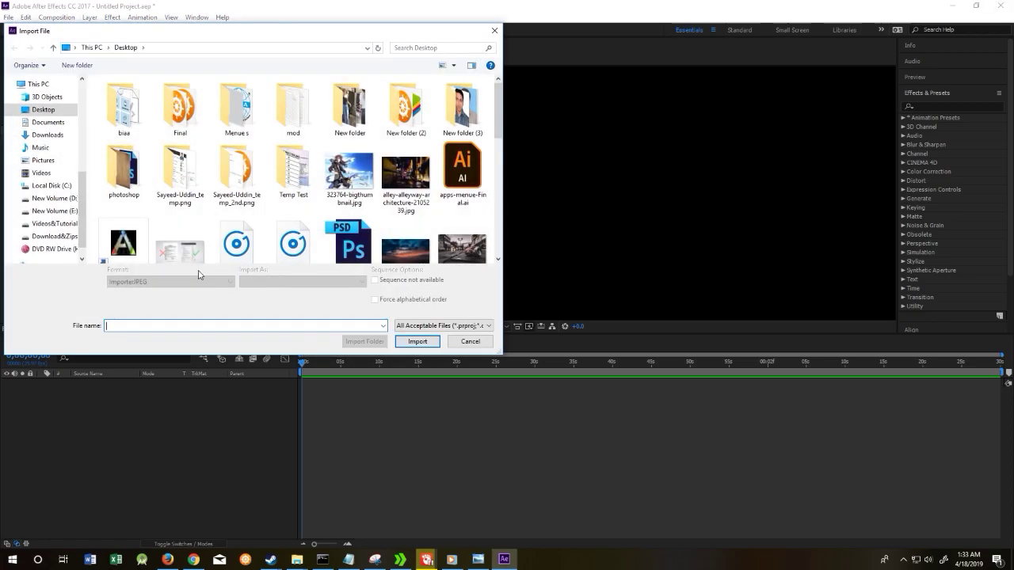
{"action": "scroll", "coordinate": [478, 211], "scroll_direction": "down", "scroll_amount": 5}
{"action": "double_click", "coordinate": [464, 163]}
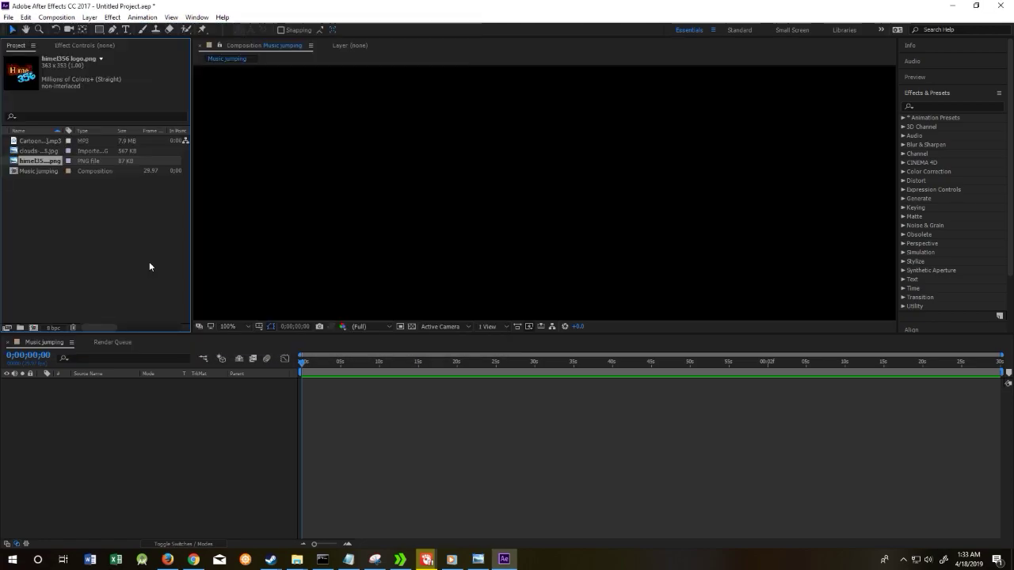
- Add the music track to Music jumping, preview it, then add the clouds photo layer
{"action": "left_click", "coordinate": [48, 145]}
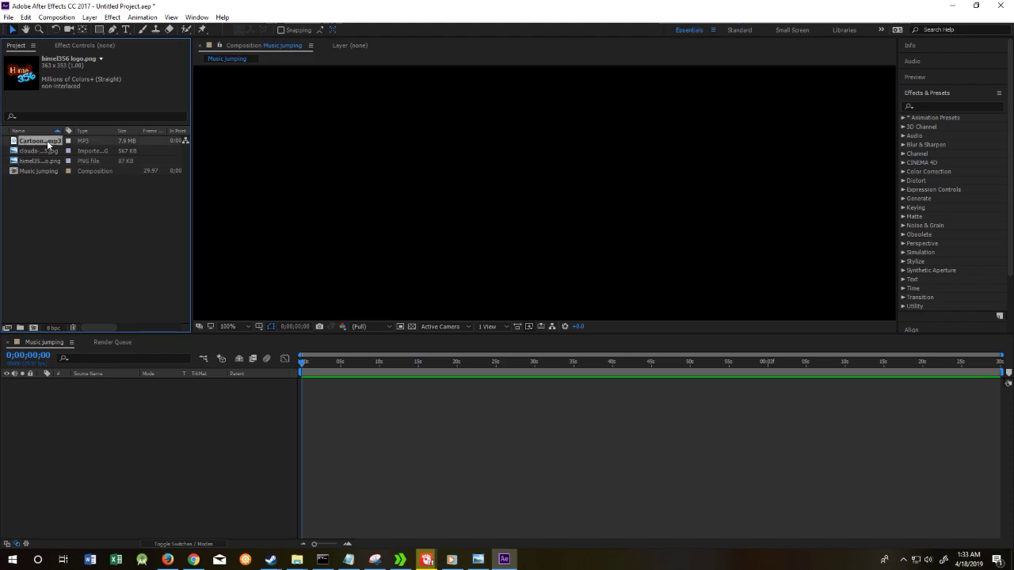
{"action": "left_click_drag", "start_coordinate": [48, 144], "coordinate": [44, 394]}
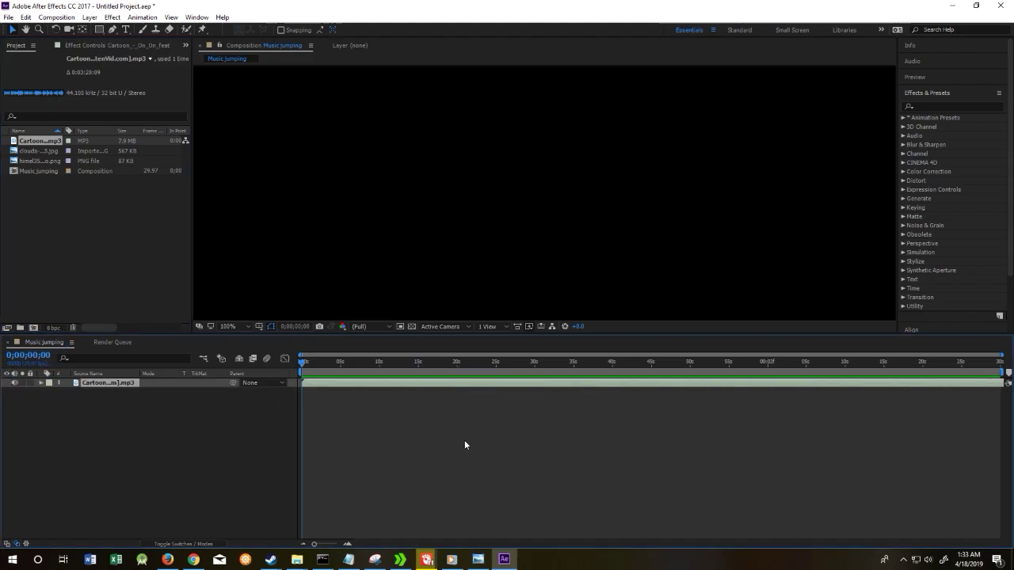
{"action": "left_click", "coordinate": [329, 385]}
{"action": "key", "text": "="}
{"action": "key", "text": "space"}
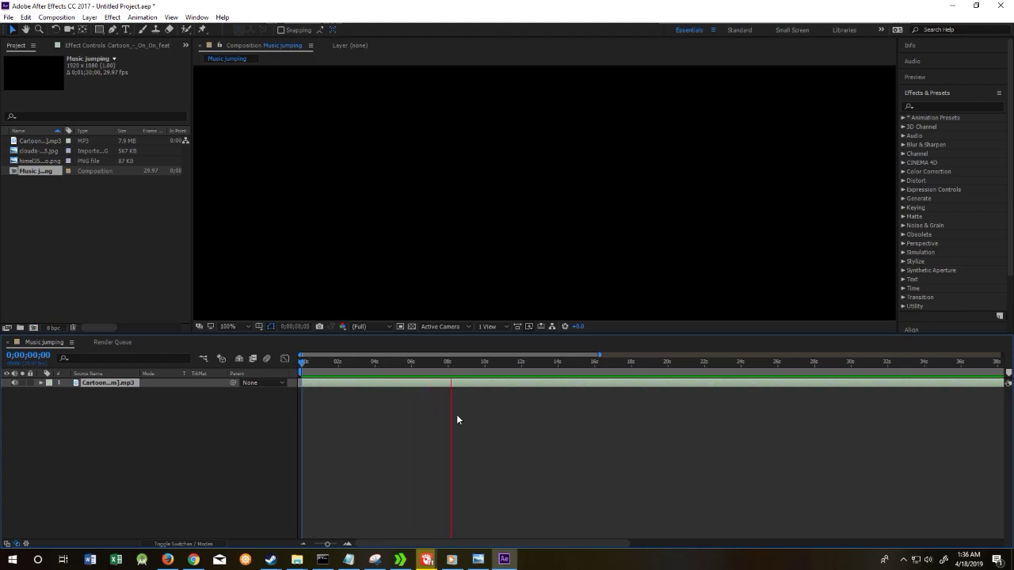
{"action": "key", "text": "space"}
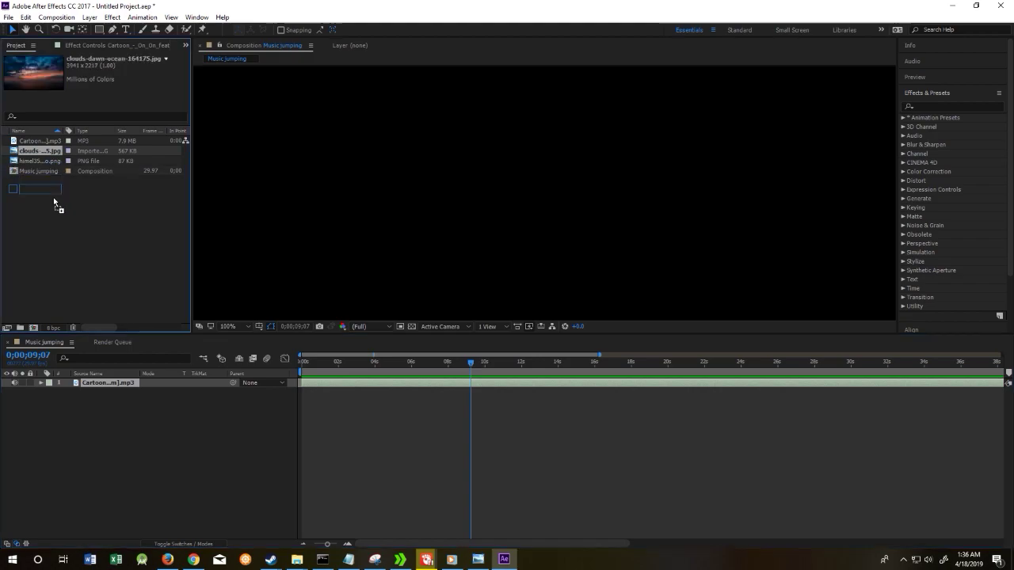
{"action": "left_click_drag", "start_coordinate": [54, 152], "coordinate": [57, 404]}
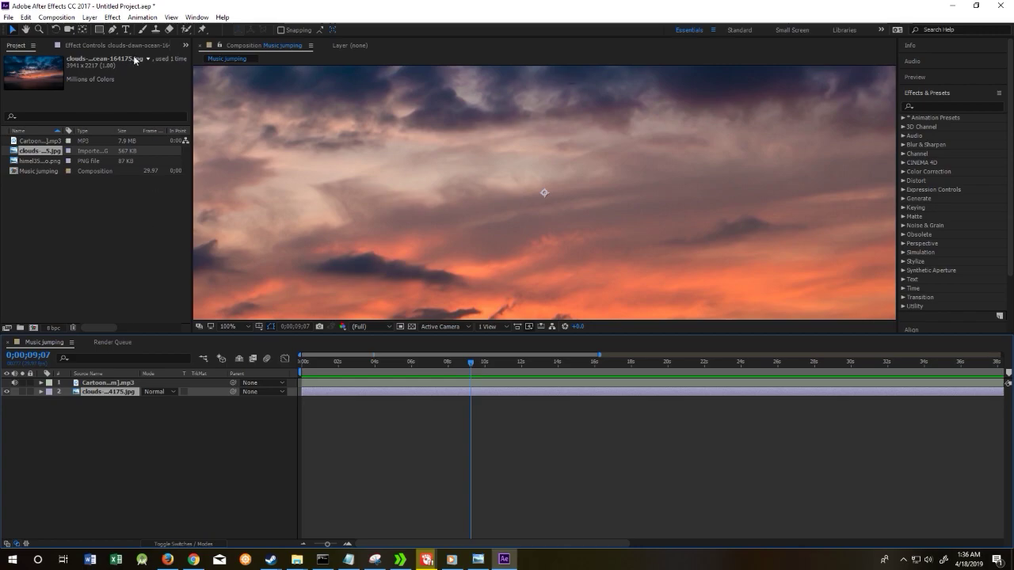
- Add a white 'Hope' text layer centred horizontally and vertically over the clouds
{"action": "left_click", "coordinate": [92, 17]}
{"action": "mouse_move", "coordinate": [104, 29]}
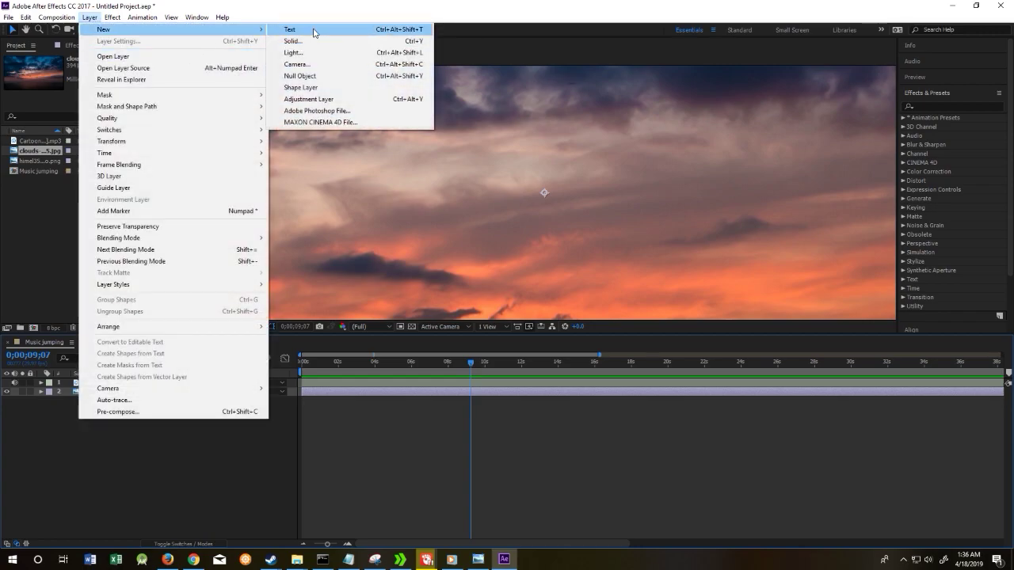
{"action": "left_click", "coordinate": [314, 33]}
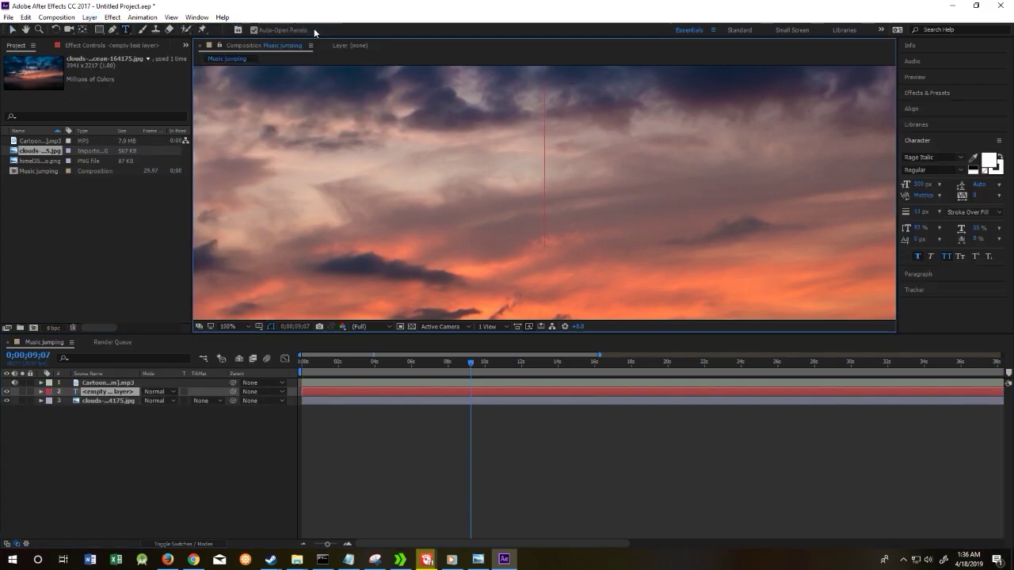
{"action": "mouse_move", "coordinate": [347, 45]}
{"action": "type", "text": "Hope"}
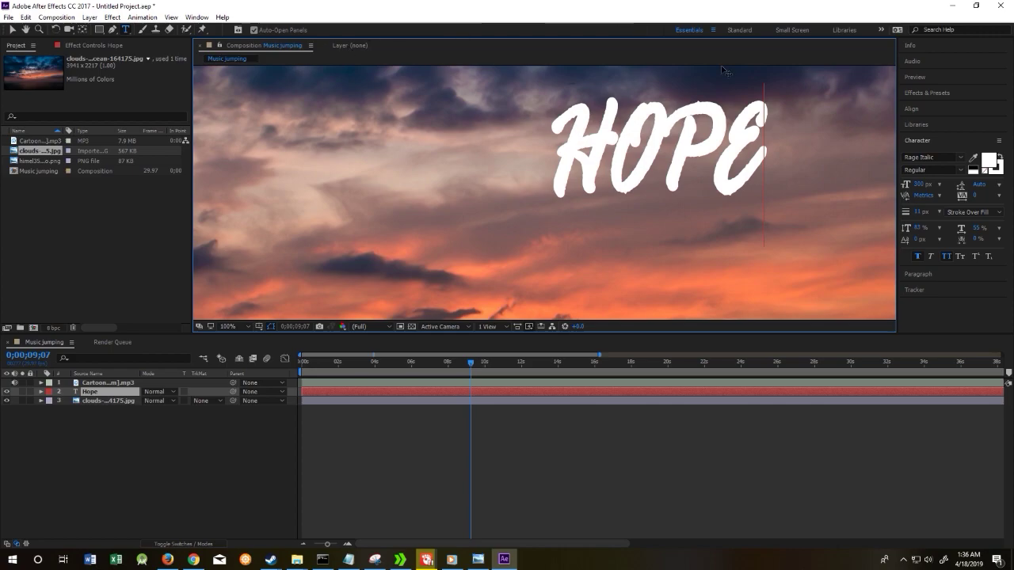
{"action": "left_click", "coordinate": [940, 109]}
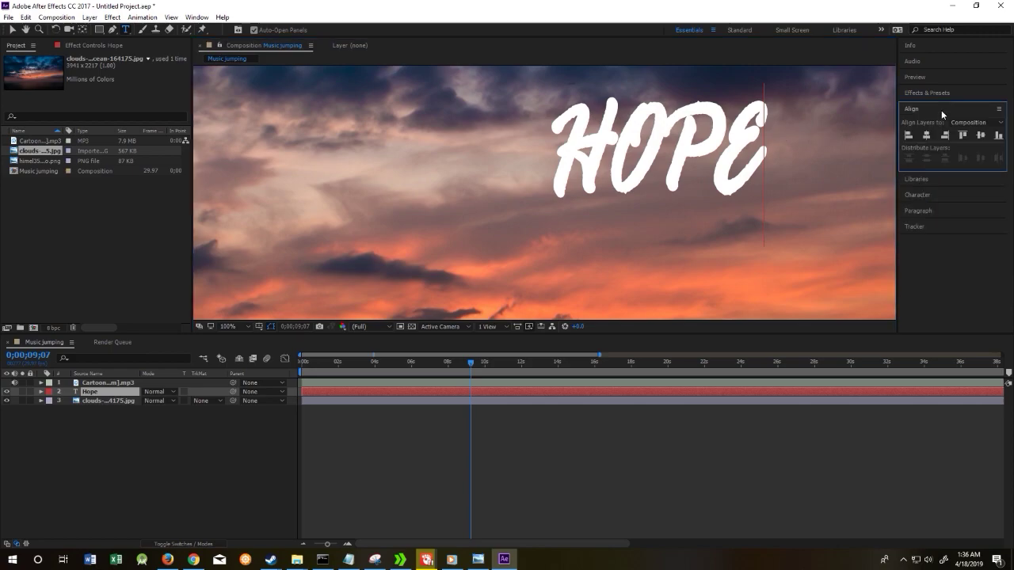
{"action": "left_click", "coordinate": [981, 135]}
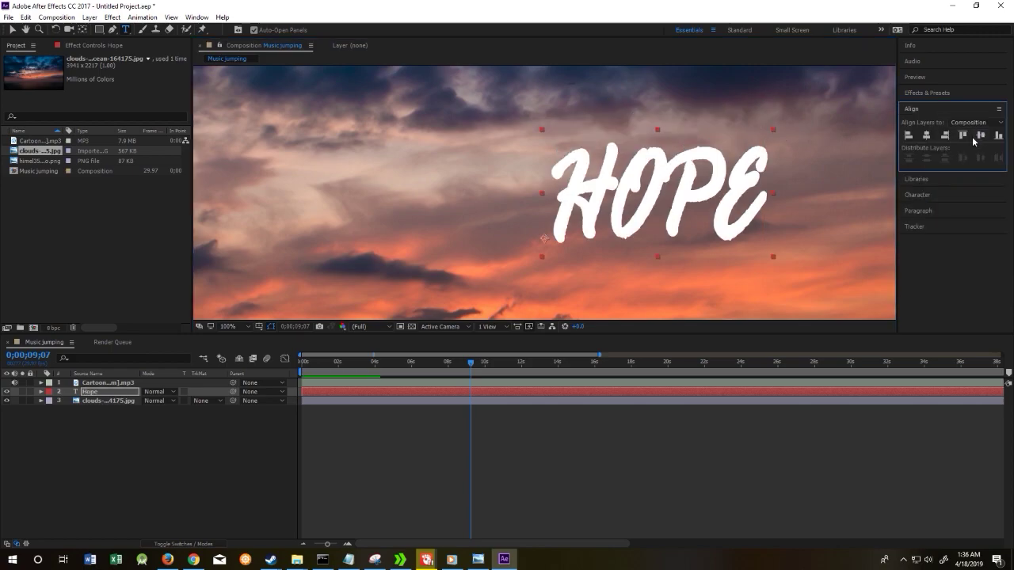
{"action": "left_click", "coordinate": [927, 136]}
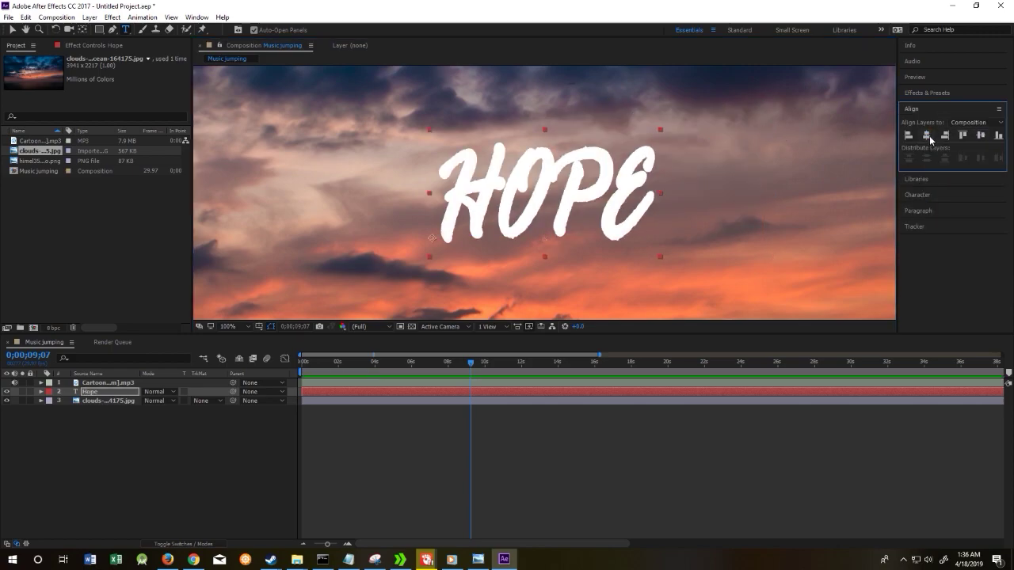
{"action": "left_click", "coordinate": [163, 432]}
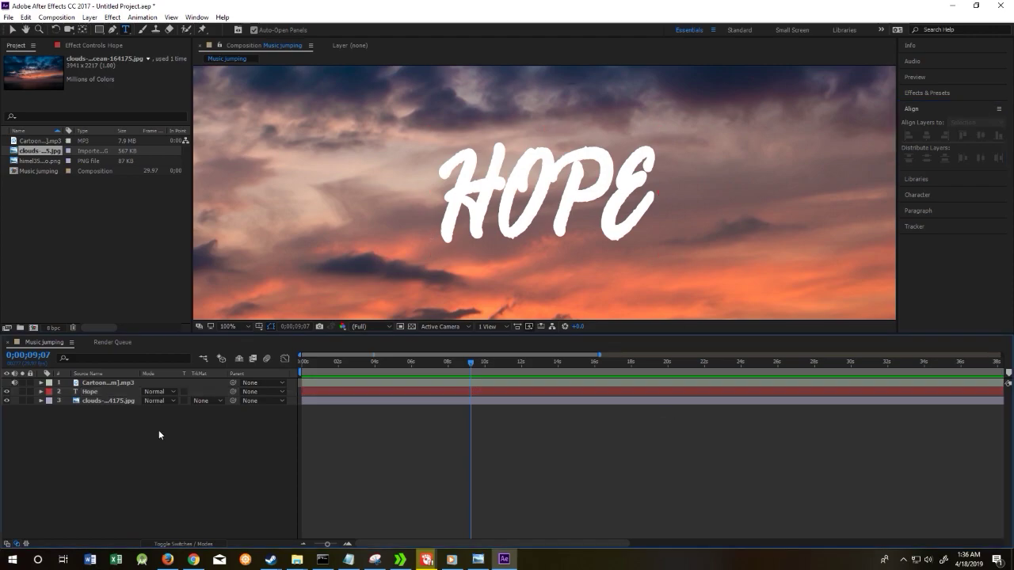
- Convert the music layer's audio to keyframes, creating an Audio Amplitude layer, and expand its effects
{"action": "right_click", "coordinate": [100, 386]}
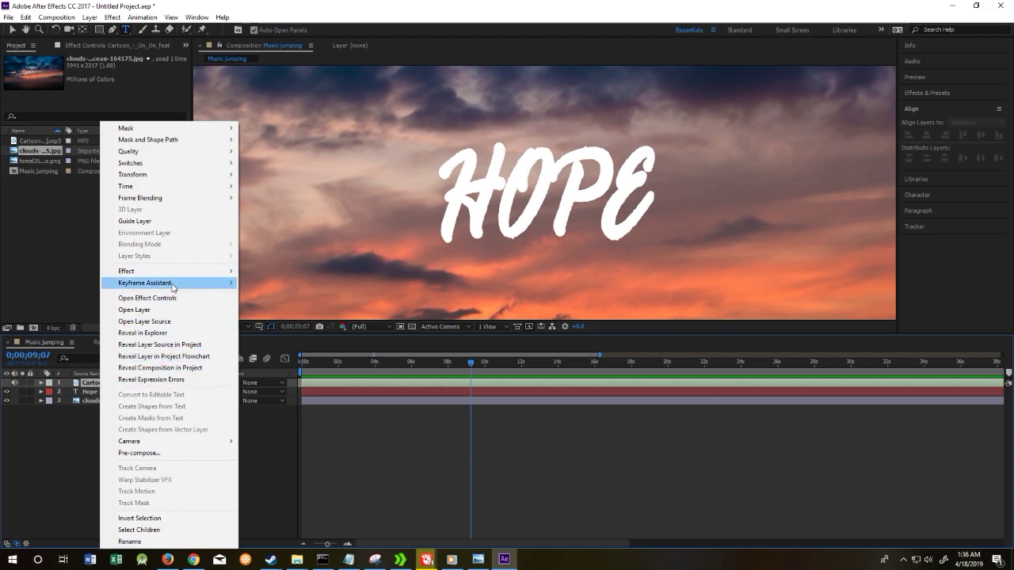
{"action": "mouse_move", "coordinate": [145, 283]}
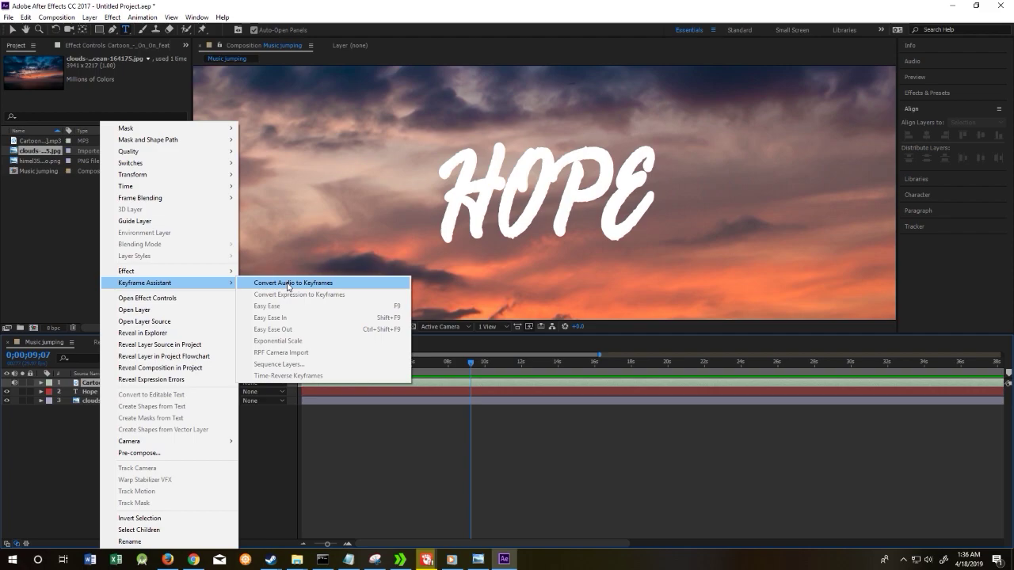
{"action": "left_click", "coordinate": [288, 284]}
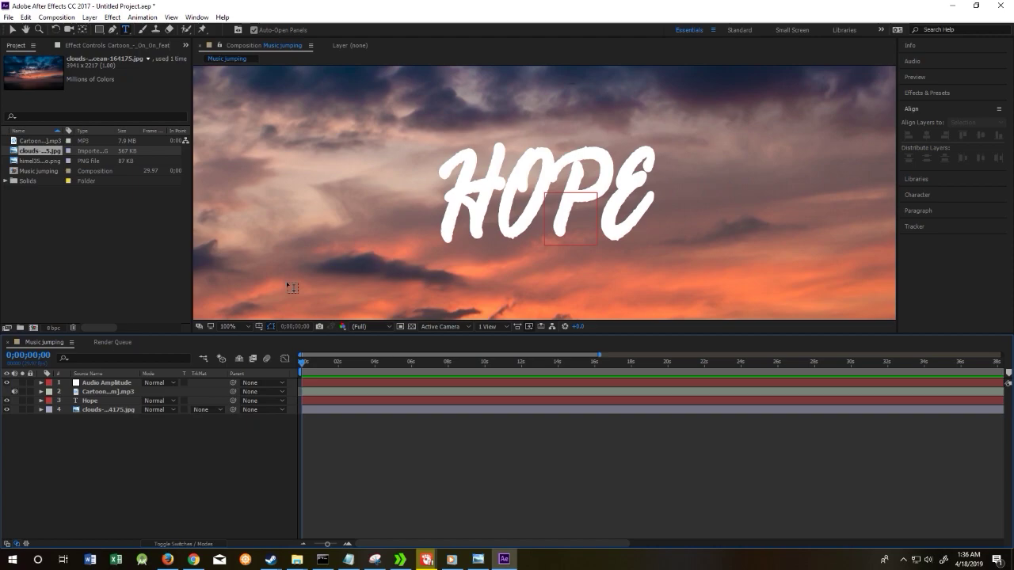
{"action": "left_click", "coordinate": [97, 385]}
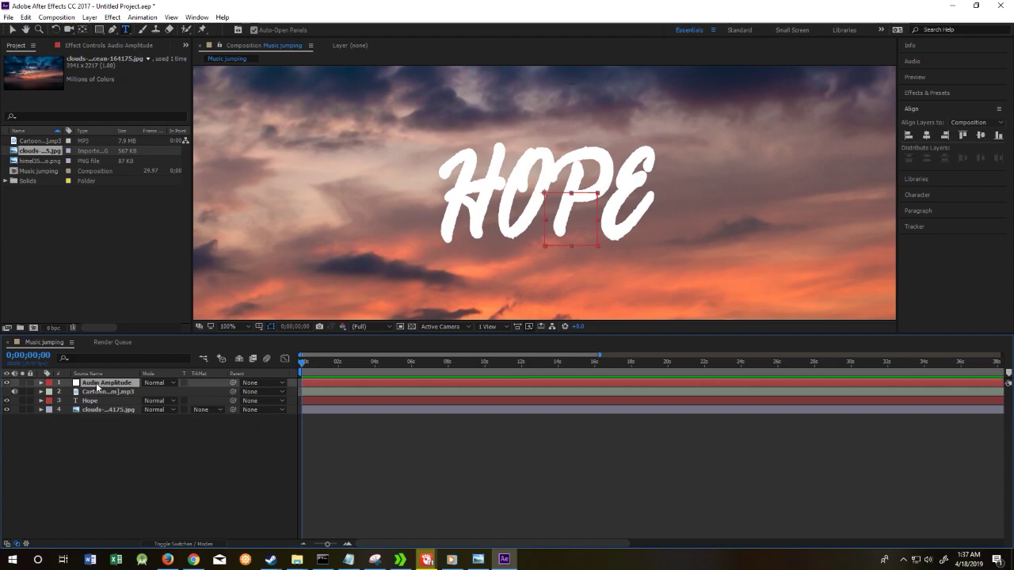
{"action": "left_click", "coordinate": [42, 383]}
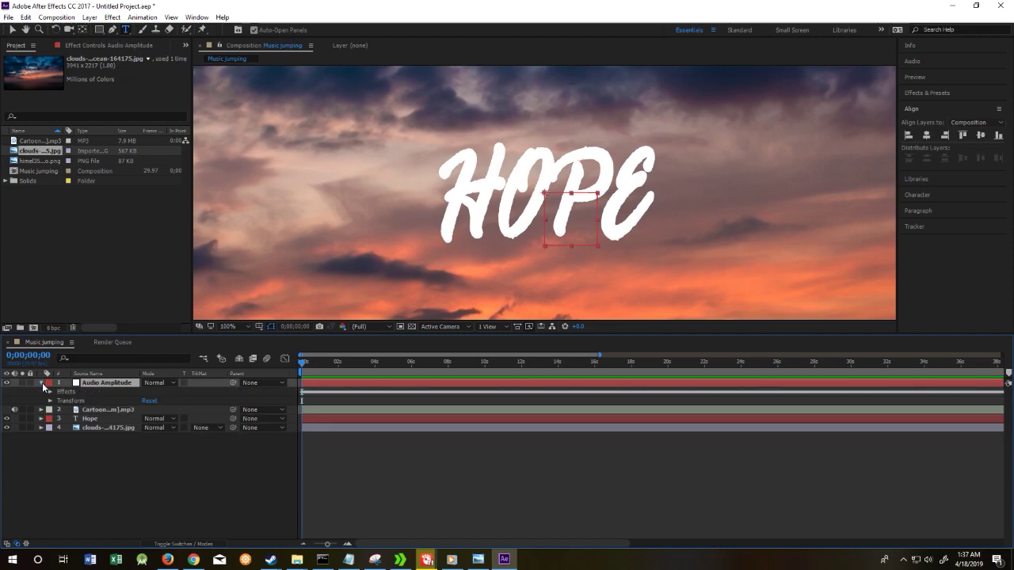
{"action": "left_click", "coordinate": [50, 391]}
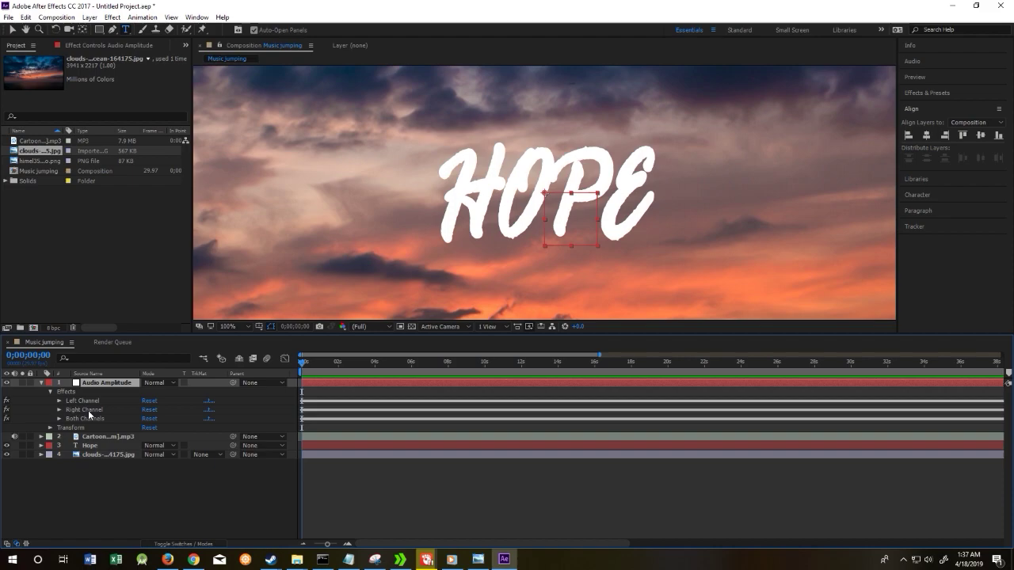
- Delete the Left and Right Channel effects and reveal the Both Channels Slider
{"action": "left_click", "coordinate": [95, 401]}
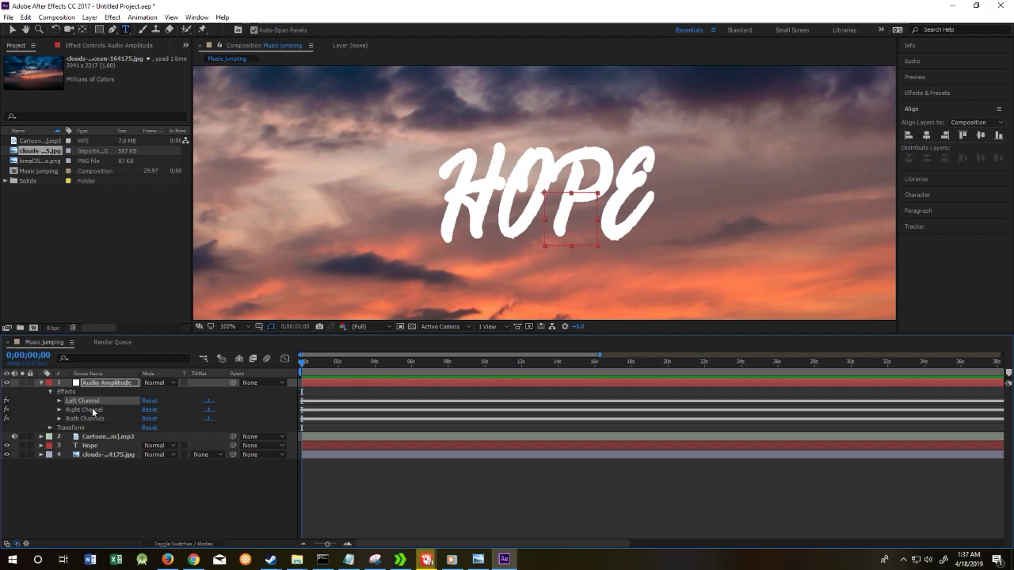
{"action": "left_click", "coordinate": [92, 410], "text": "shift"}
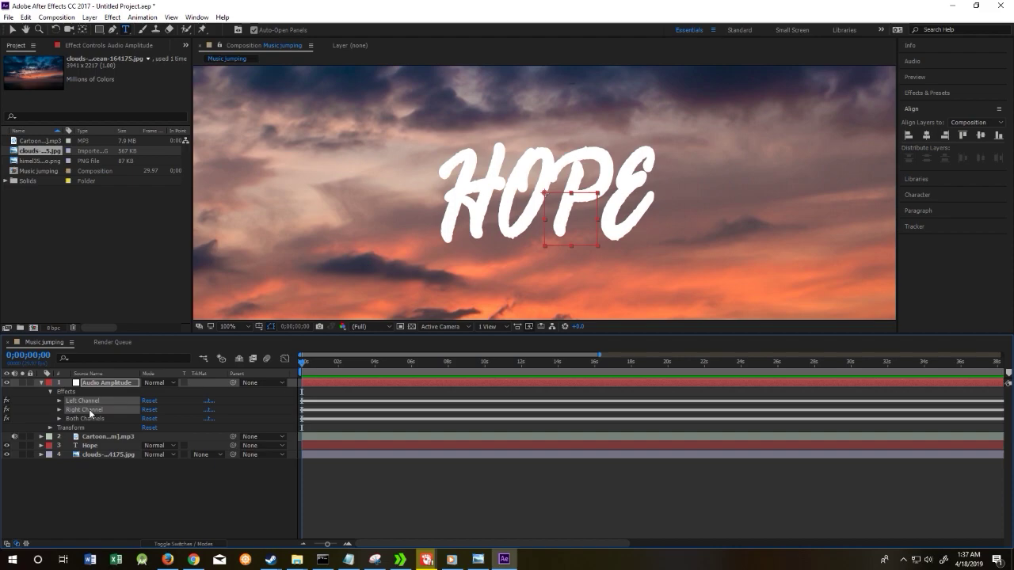
{"action": "key", "text": "Delete"}
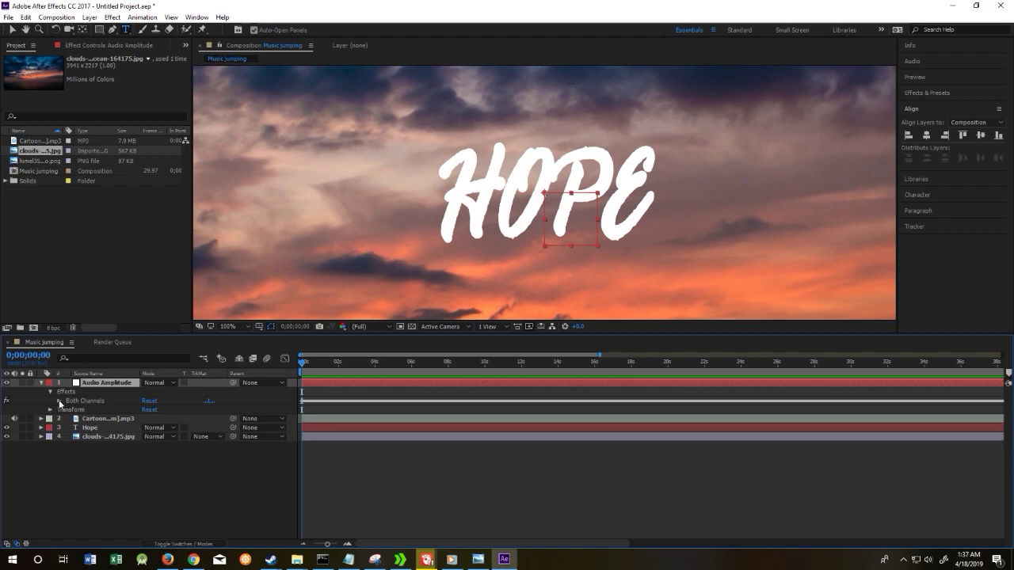
{"action": "left_click", "coordinate": [60, 401]}
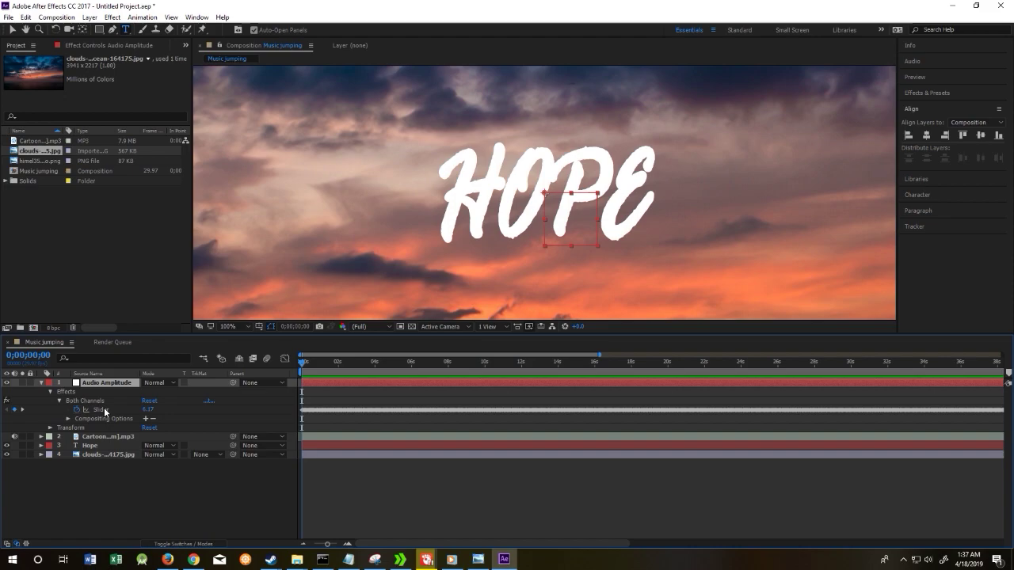
- Show the Both Channels Slider keyframes in the Graph Editor, zoomed to fit the song
{"action": "left_click", "coordinate": [105, 410]}
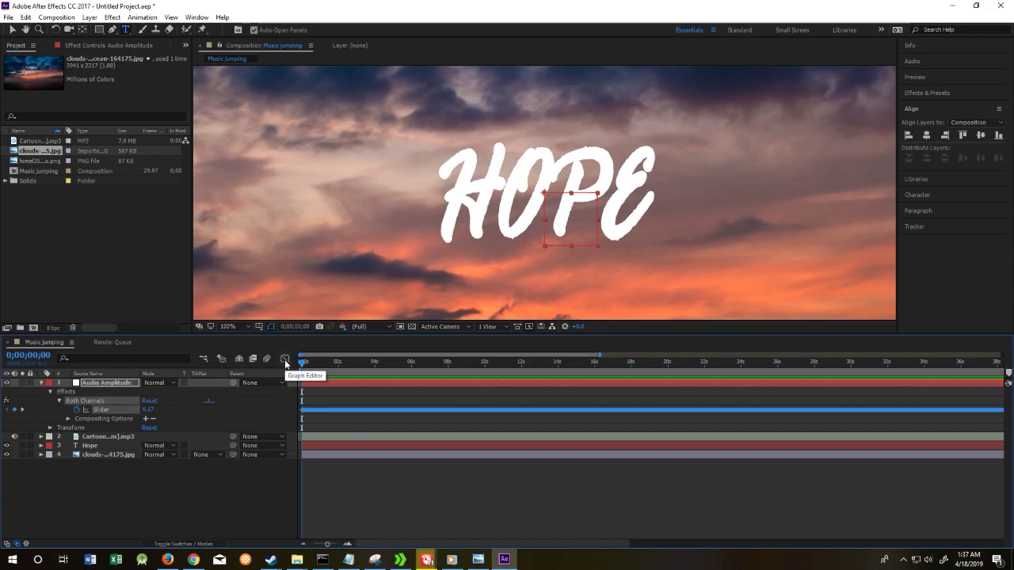
{"action": "left_click", "coordinate": [284, 359]}
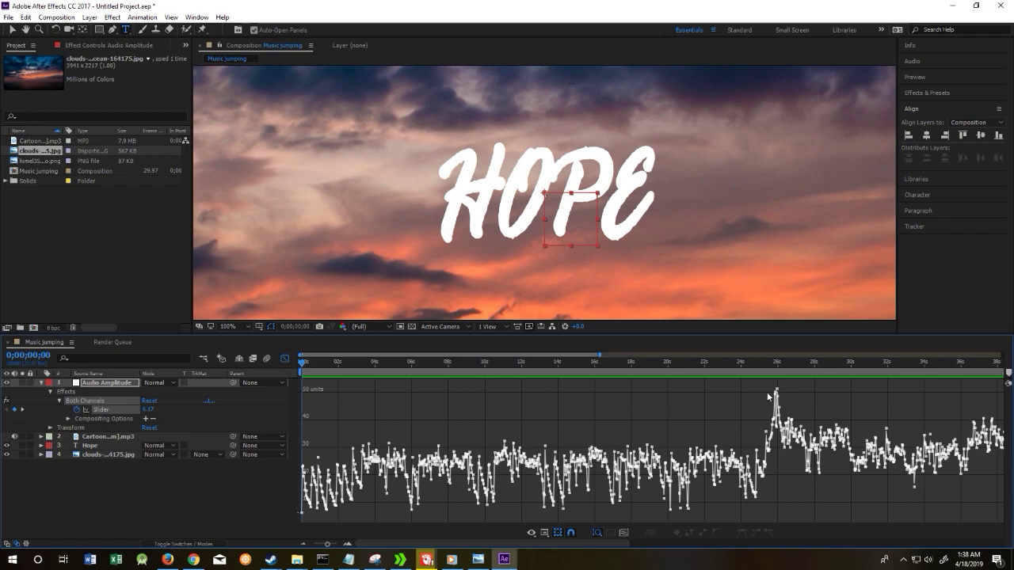
{"action": "left_click_drag", "start_coordinate": [328, 546], "coordinate": [322, 546]}
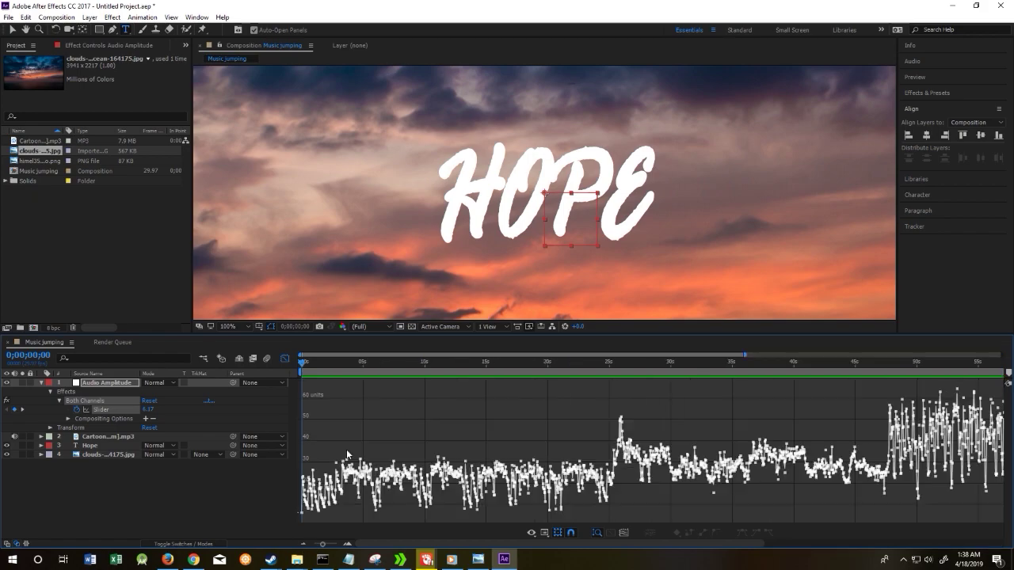
- Add an expression to the Hope layer's Scale and pick-whip it toward the Slider
{"action": "left_click", "coordinate": [285, 361]}
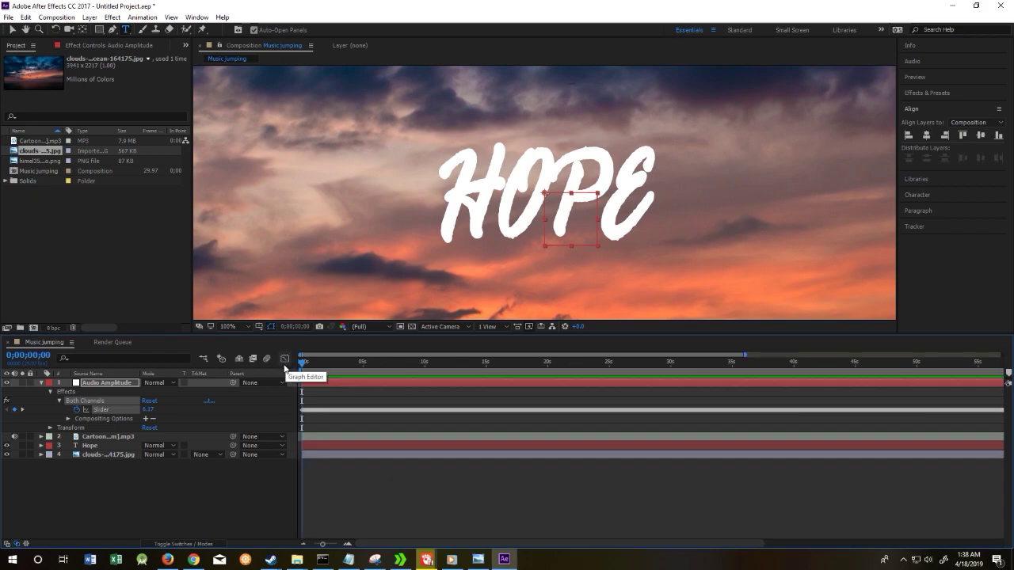
{"action": "left_click", "coordinate": [97, 448]}
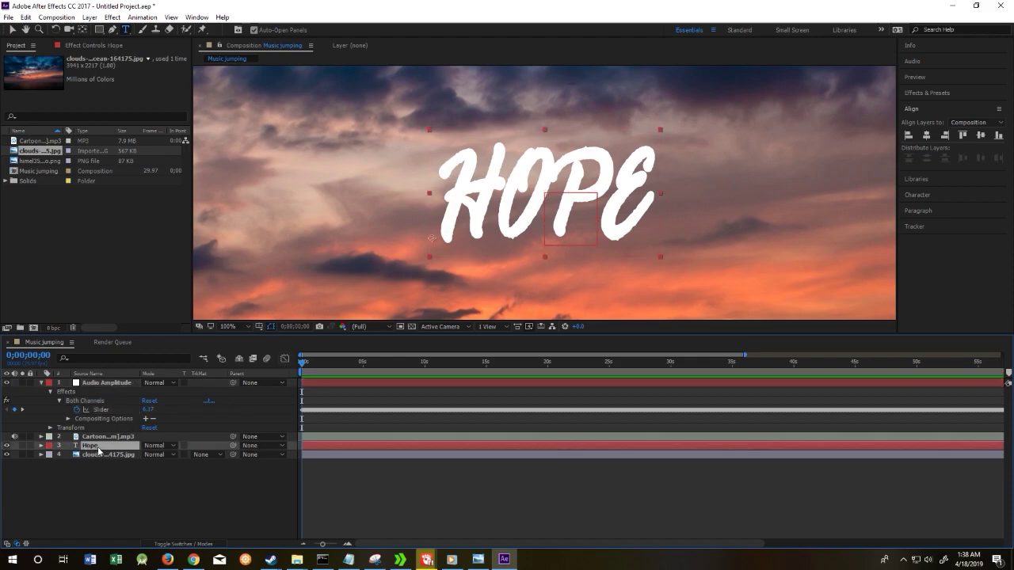
{"action": "left_click", "coordinate": [41, 446]}
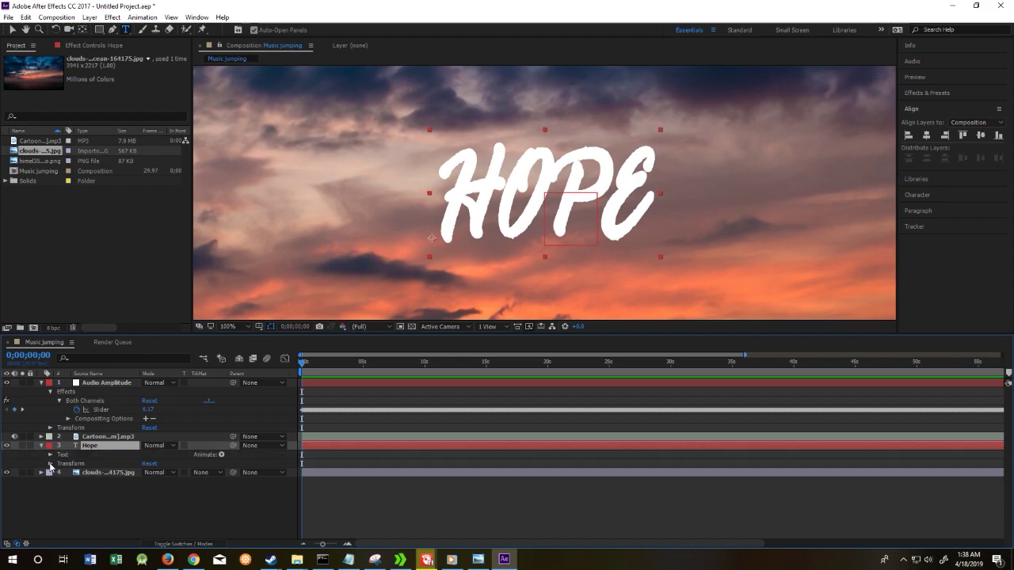
{"action": "left_click", "coordinate": [50, 464]}
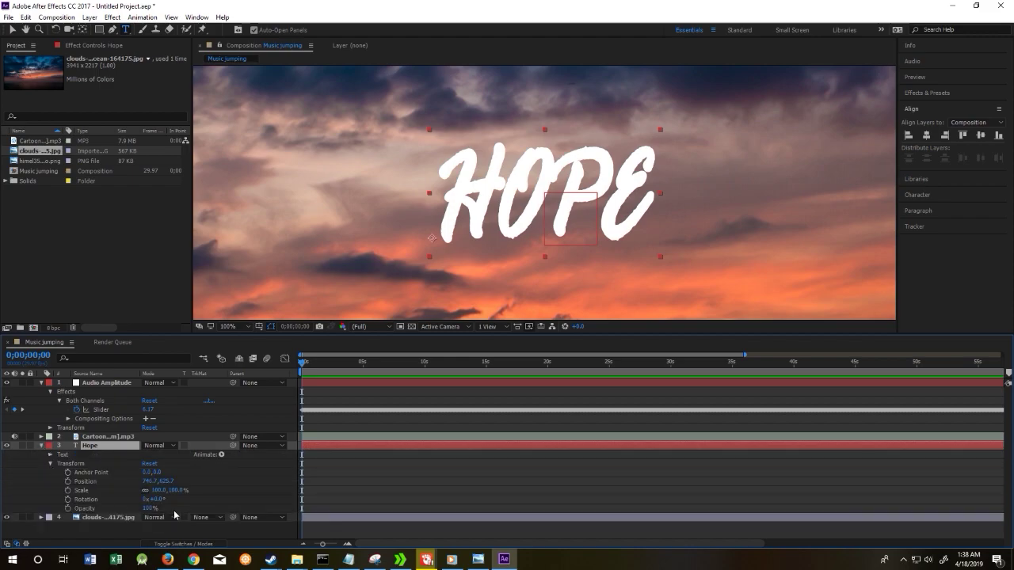
{"action": "left_click", "coordinate": [94, 494]}
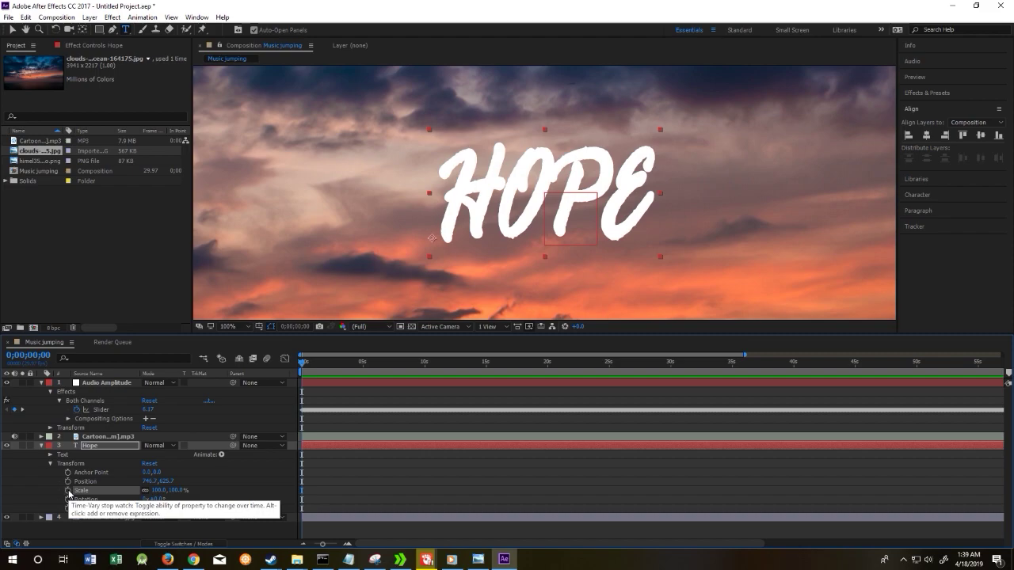
{"action": "left_click", "coordinate": [68, 491], "text": "alt"}
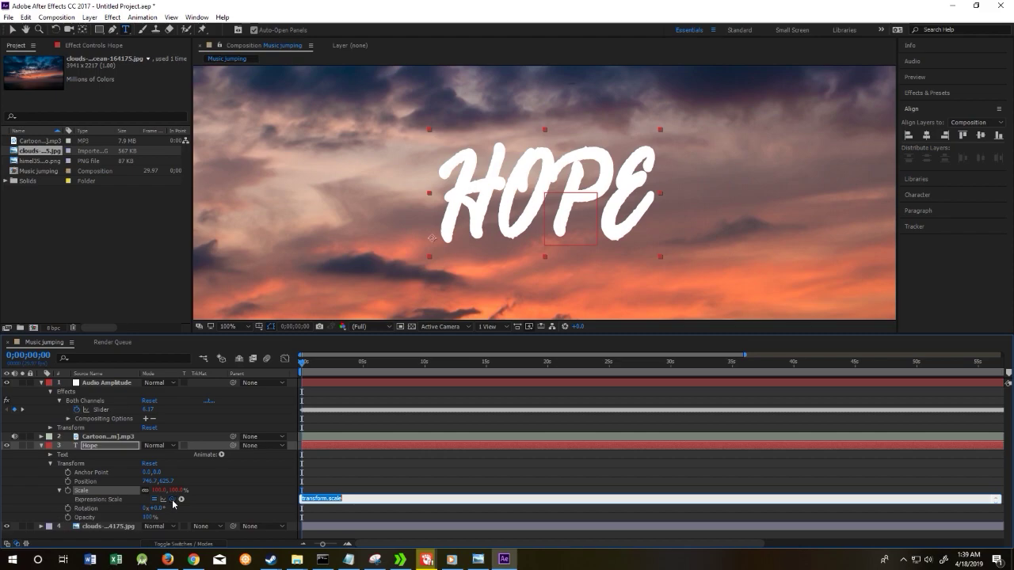
{"action": "left_click_drag", "start_coordinate": [174, 502], "coordinate": [103, 409]}
- Link HOPE's Scale to the Both Channels Slider and preview the text pulsing
{"action": "left_click", "coordinate": [299, 364]}
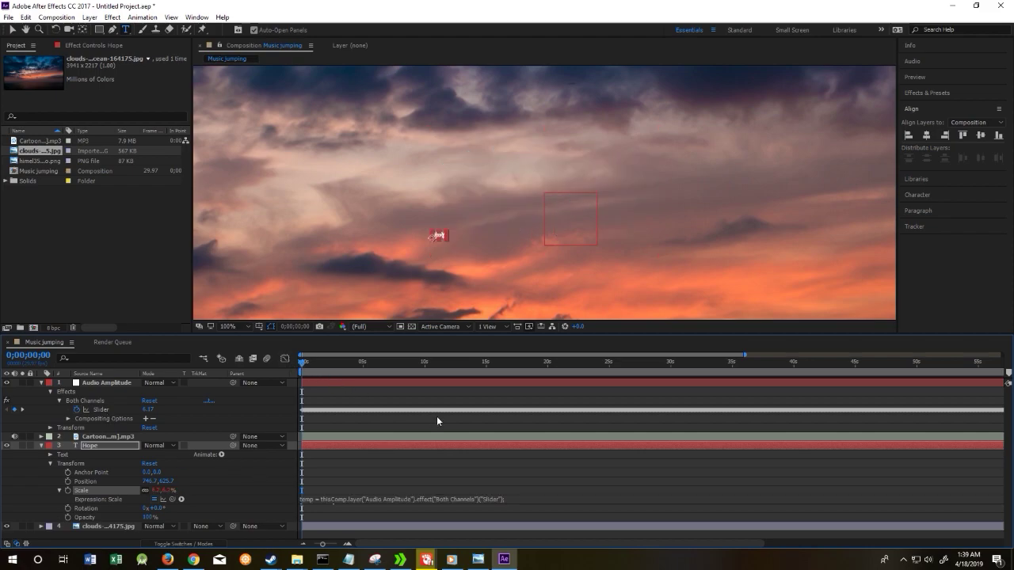
{"action": "key", "text": "space"}
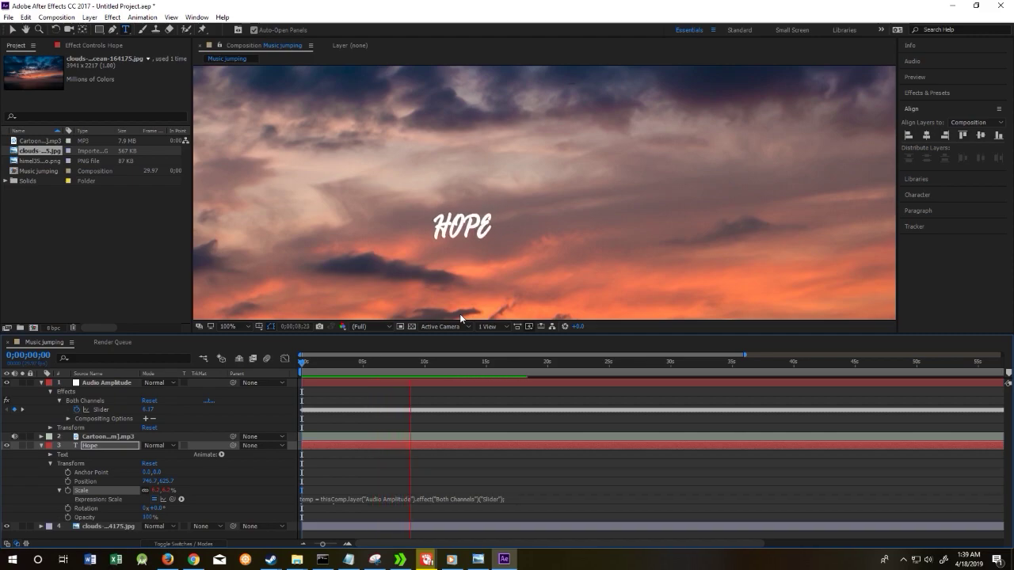
{"action": "key", "text": "space"}
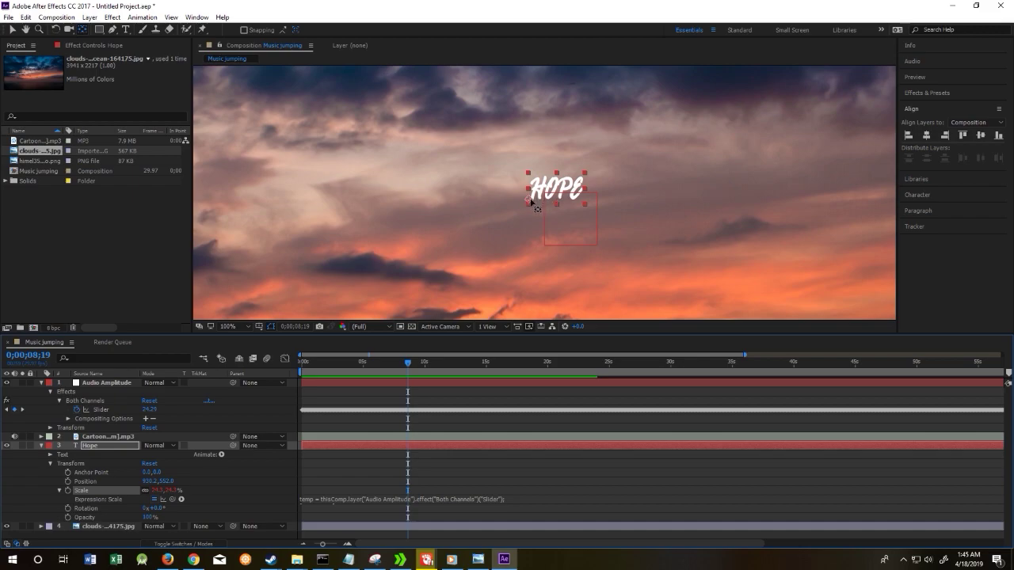
- Move HOPE's anchor point to the text centre and re-centre HOPE in the frame
{"action": "left_click", "coordinate": [84, 30]}
{"action": "left_click", "coordinate": [529, 202]}
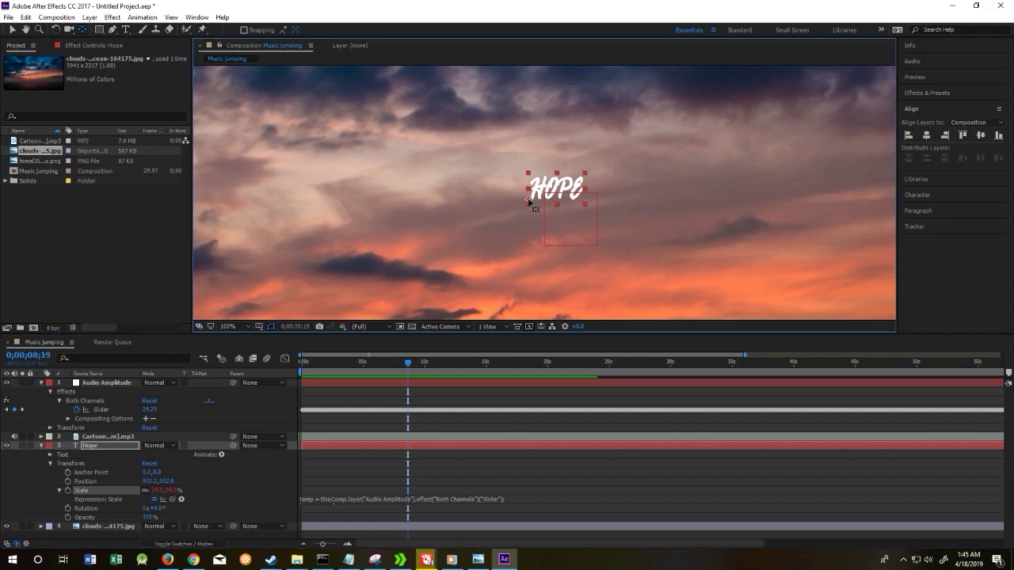
{"action": "left_click_drag", "start_coordinate": [529, 202], "coordinate": [557, 191]}
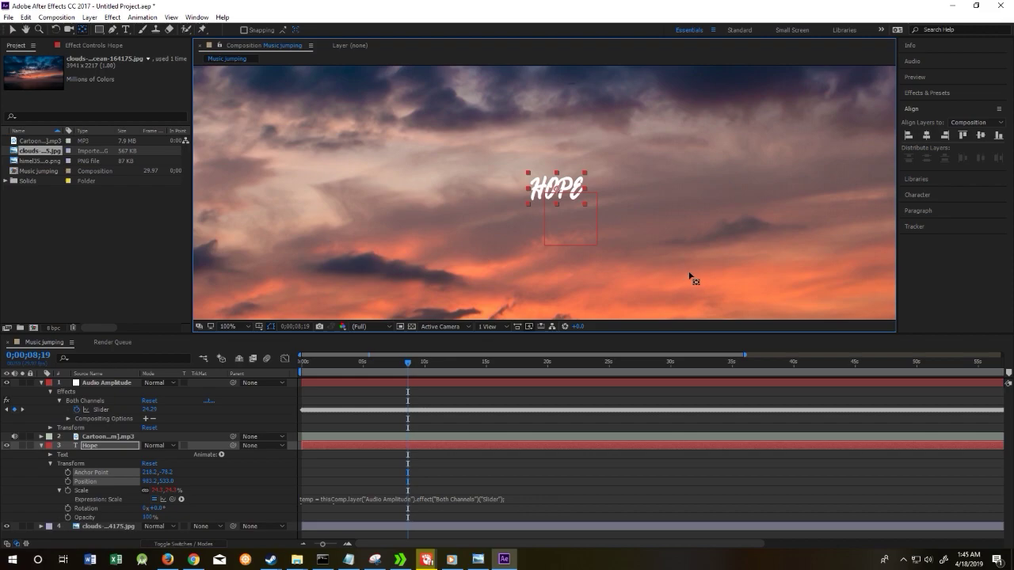
{"action": "left_click", "coordinate": [929, 139]}
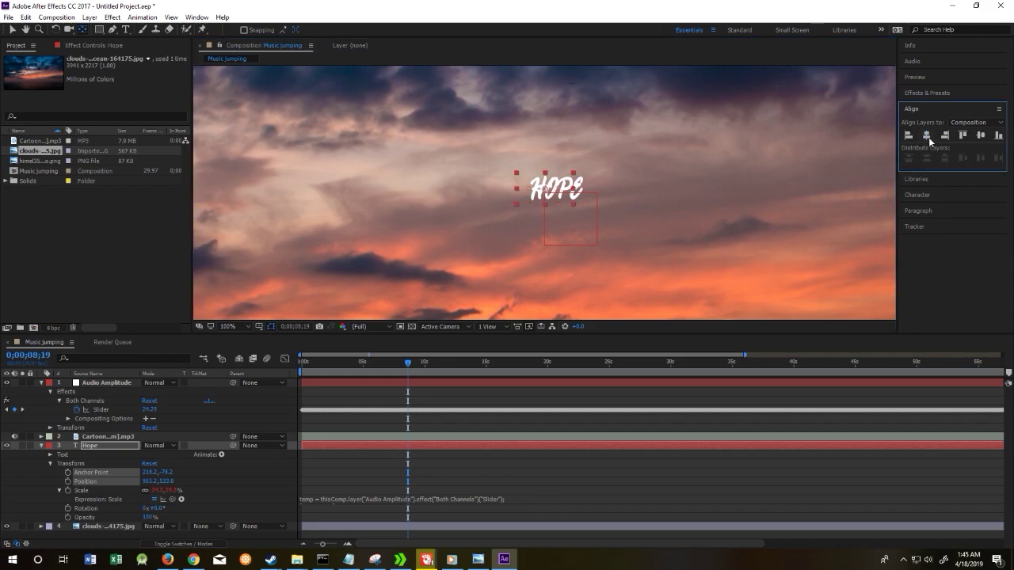
{"action": "left_click", "coordinate": [981, 137]}
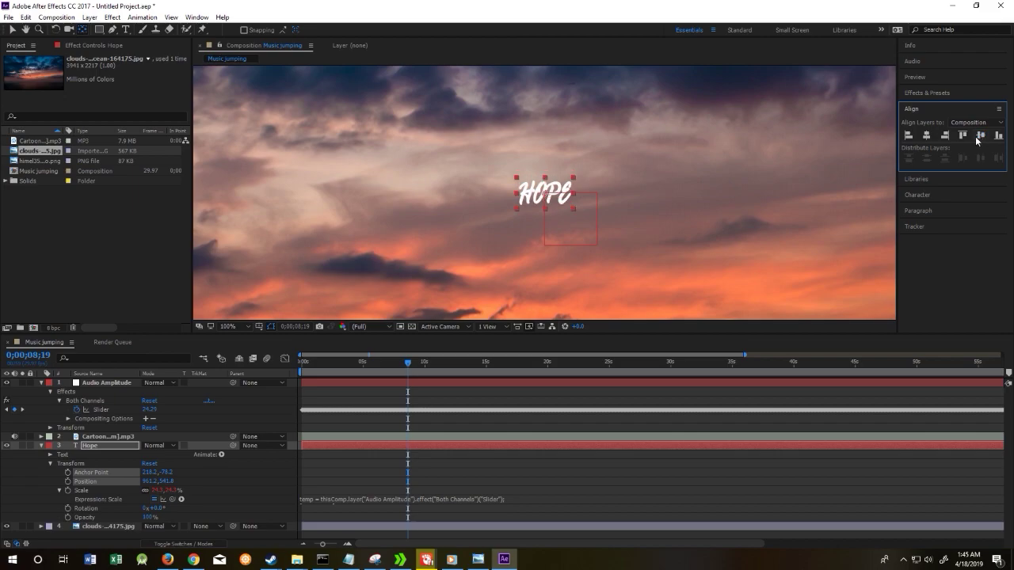
{"action": "left_click_drag", "start_coordinate": [409, 366], "coordinate": [275, 363]}
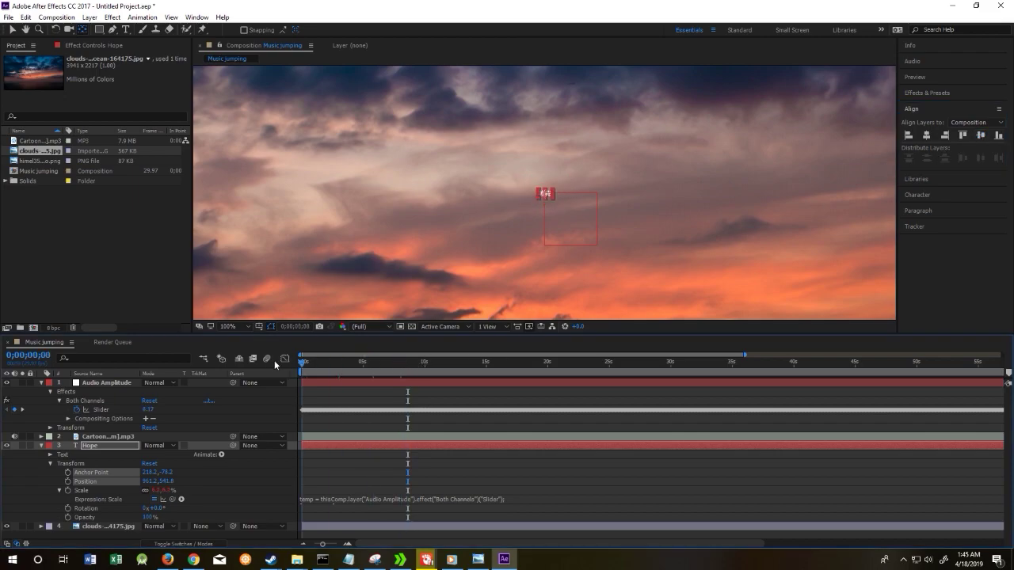
- Append +[100,100] to HOPE's Scale expression after [temp, temp]
{"action": "key", "text": "space"}
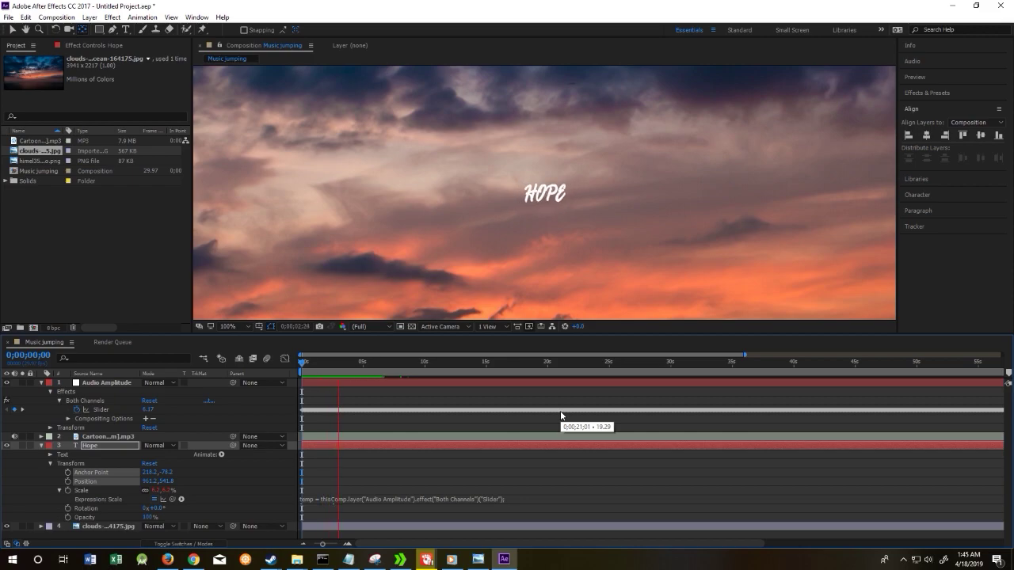
{"action": "key", "text": "space"}
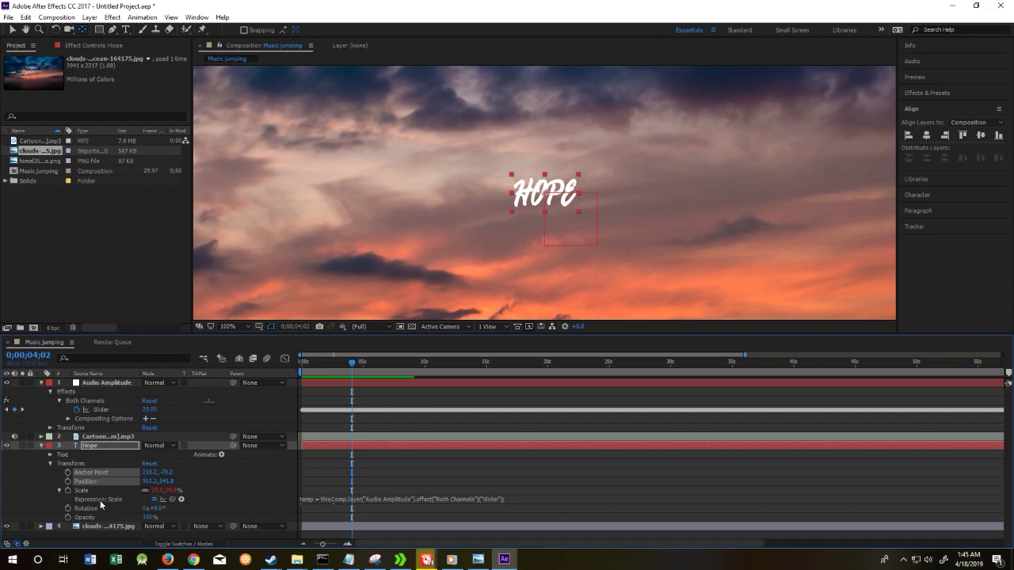
{"action": "left_click", "coordinate": [100, 500]}
{"action": "left_click", "coordinate": [492, 497]}
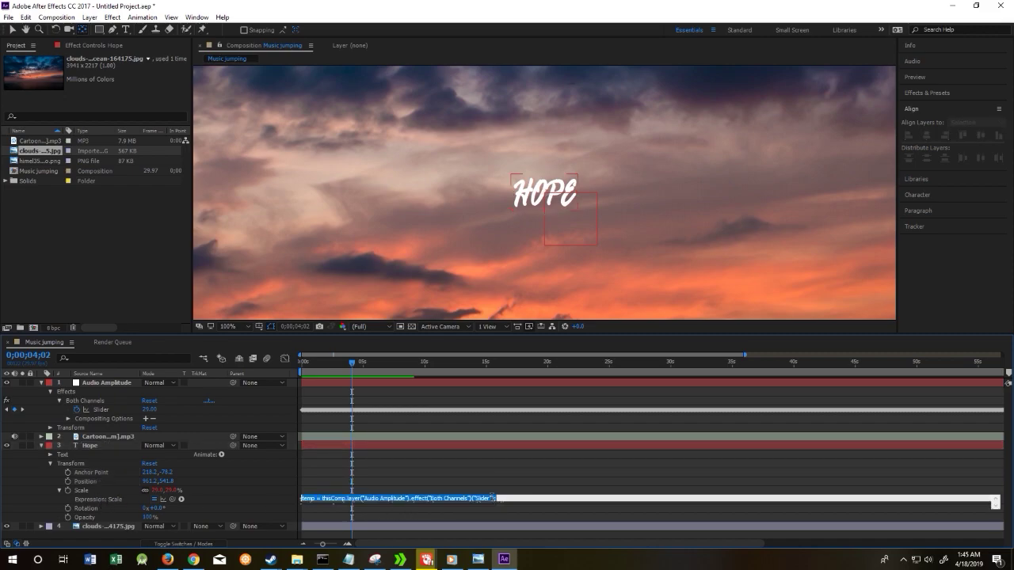
{"action": "left_click", "coordinate": [370, 506]}
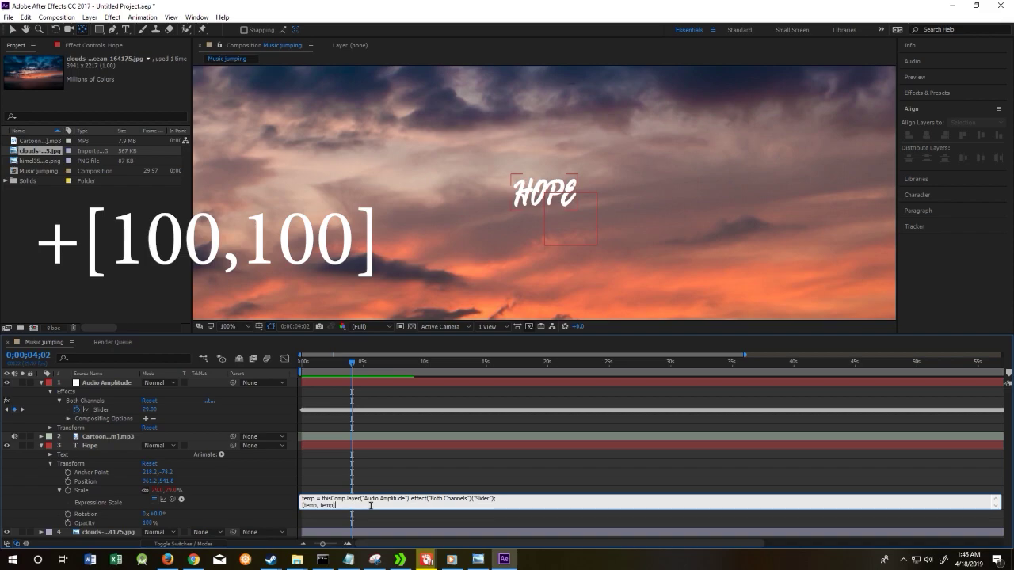
{"action": "type", "text": "+"}
{"action": "type", "text": "["}
{"action": "type", "text": "100,"}
{"action": "type", "text": "100"}
{"action": "type", "text": "]"}
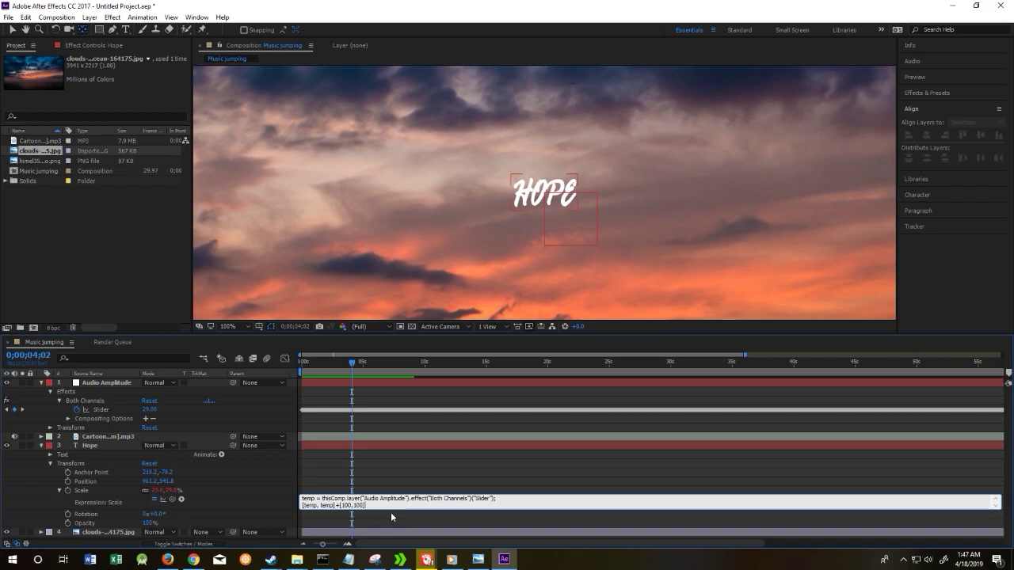
- Commit the expression and check the Slider's amplitude curve in the Graph Editor
{"action": "left_click", "coordinate": [102, 410]}
{"action": "left_click", "coordinate": [286, 359]}
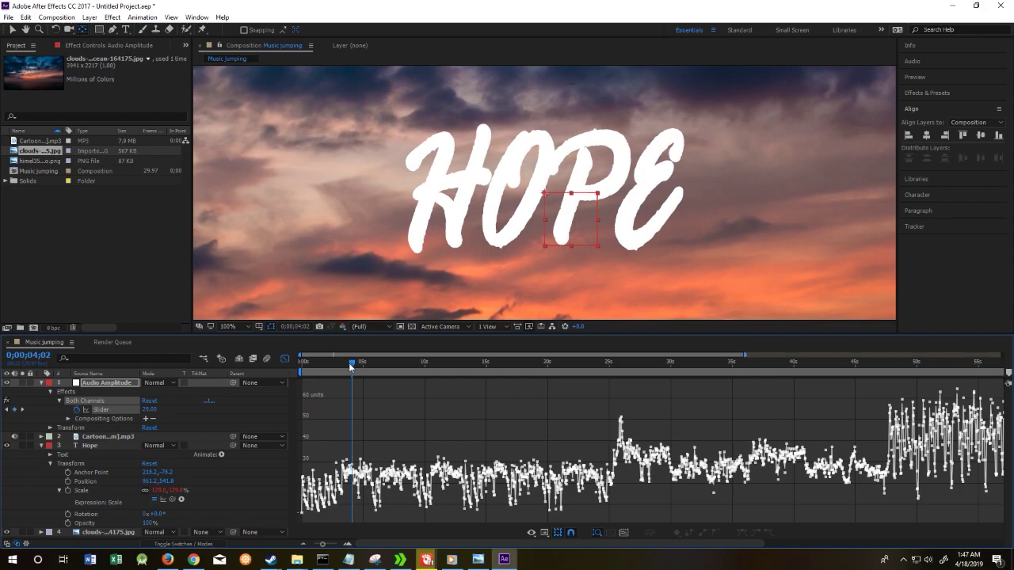
{"action": "left_click", "coordinate": [286, 358]}
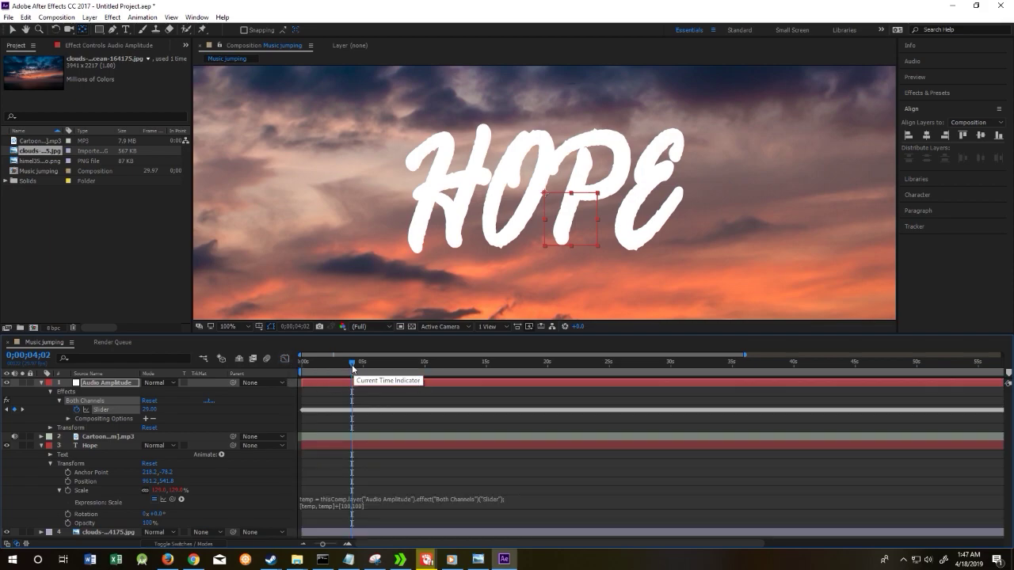
- Rewind the timeline and stop the preview of HOPE pulsing with the music
{"action": "left_click_drag", "start_coordinate": [352, 366], "coordinate": [276, 361]}
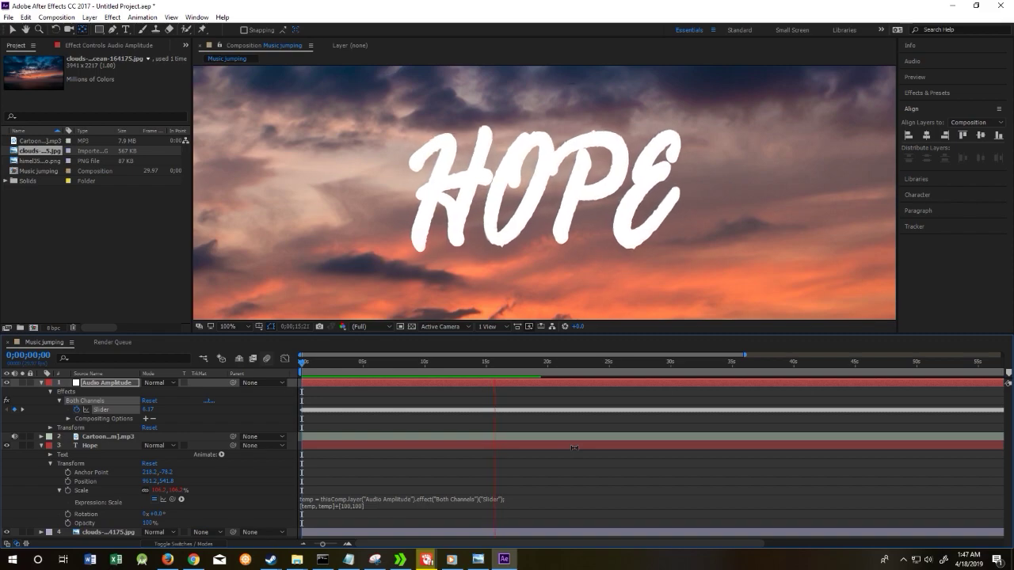
{"action": "key", "text": "space"}
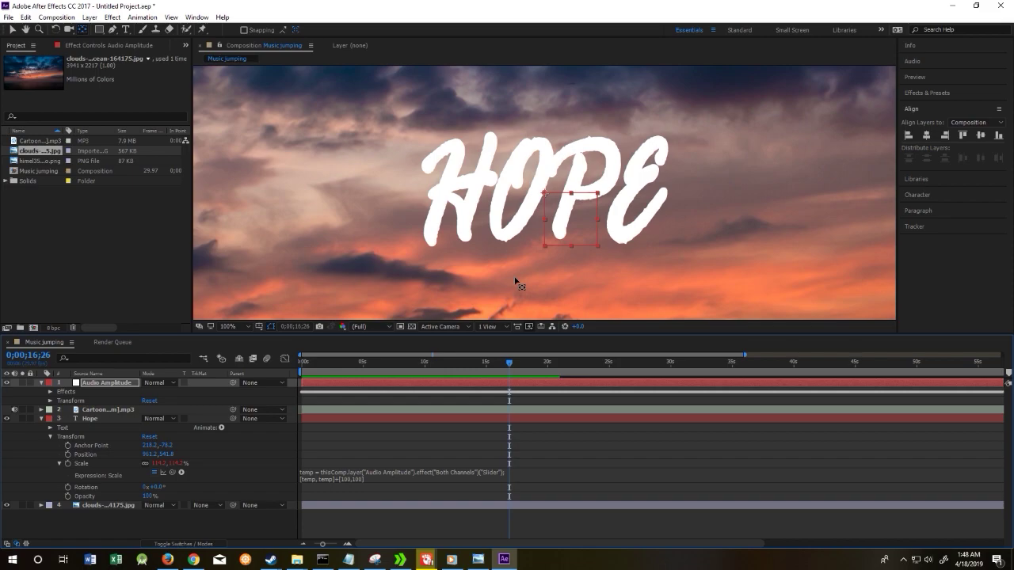
- Collapse the Audio Amplitude and Hope layers, then add himel356 logo.png as a layer
{"action": "left_click", "coordinate": [41, 382]}
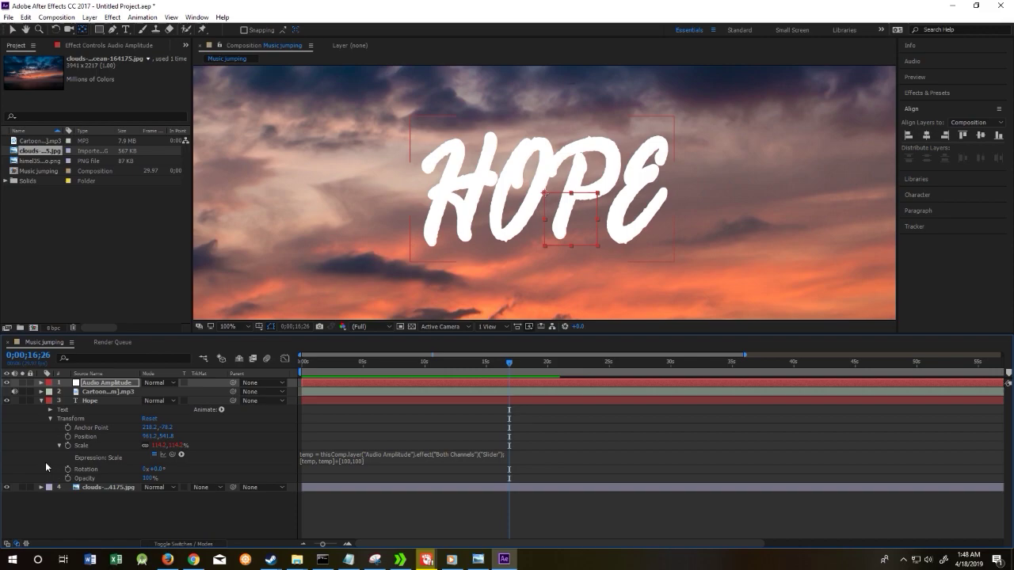
{"action": "left_click", "coordinate": [42, 401]}
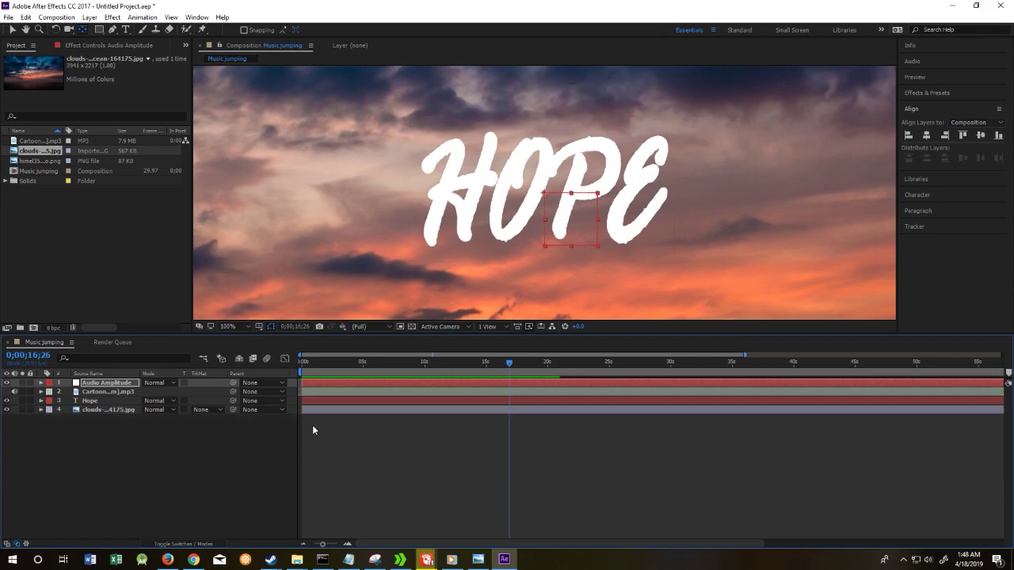
{"action": "left_click", "coordinate": [38, 163]}
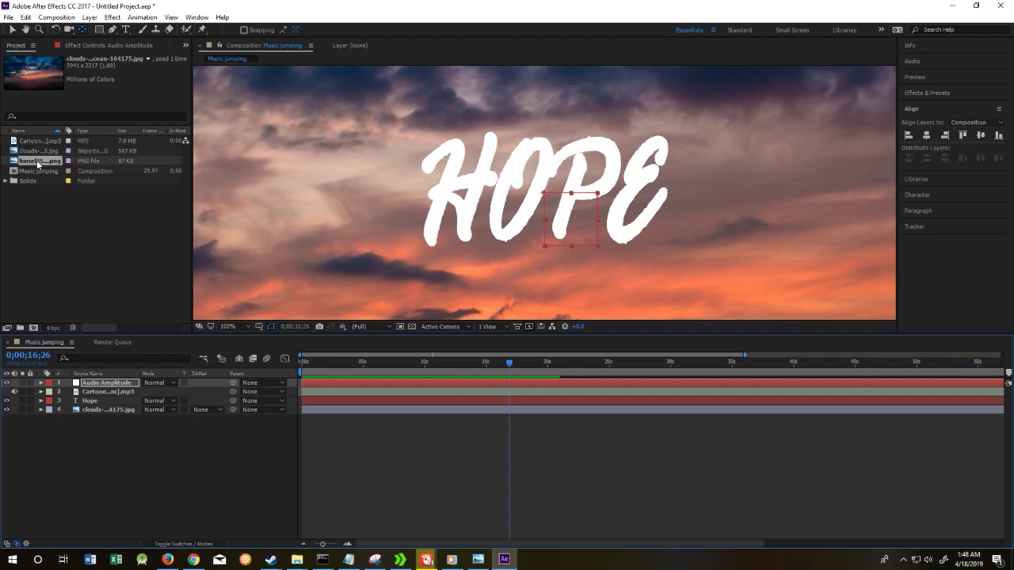
{"action": "left_click_drag", "start_coordinate": [37, 164], "coordinate": [95, 399]}
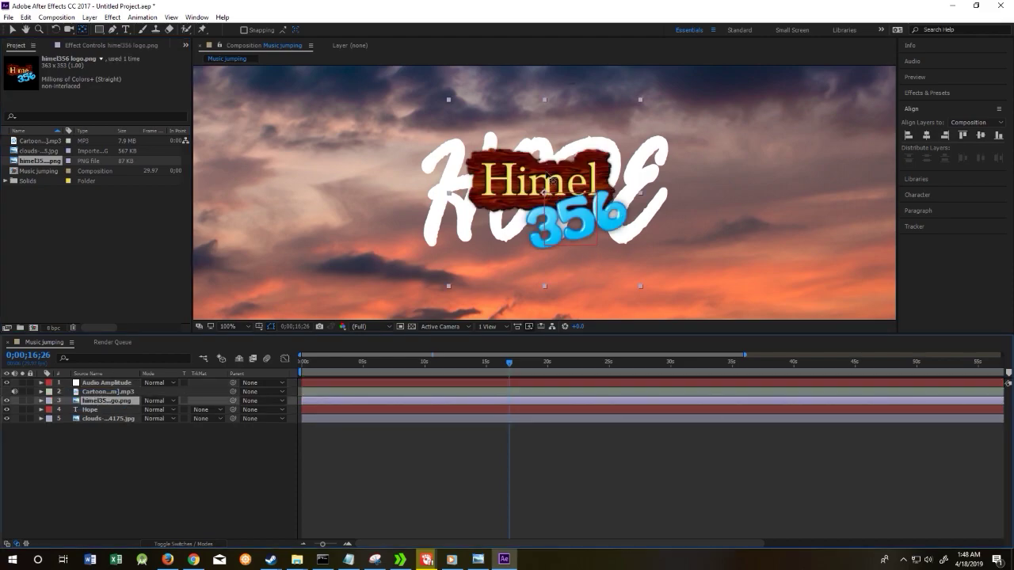
- Move the logo with the Selection tool to the lower right of the clouds
{"action": "left_click", "coordinate": [546, 177]}
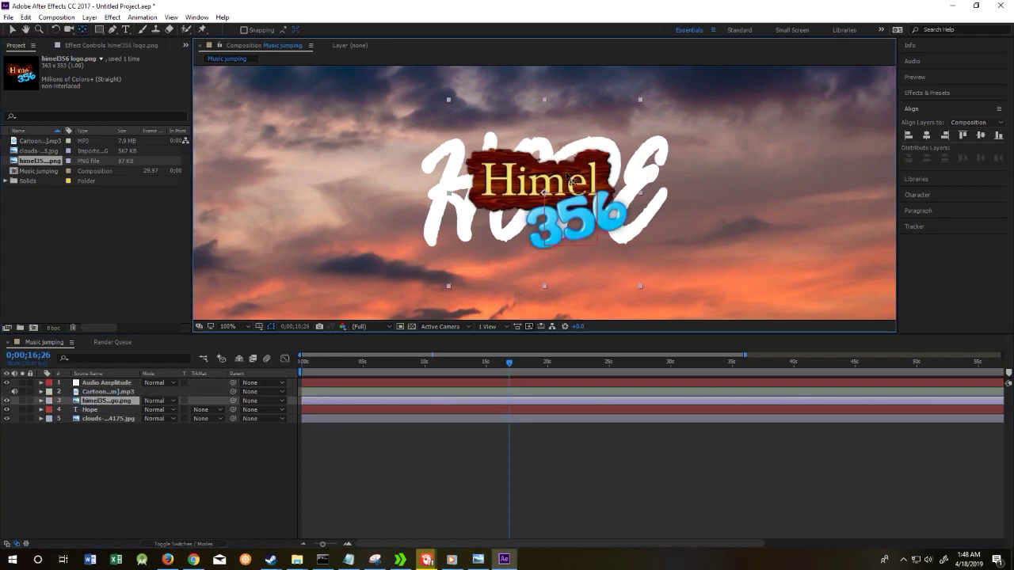
{"action": "key", "text": "v"}
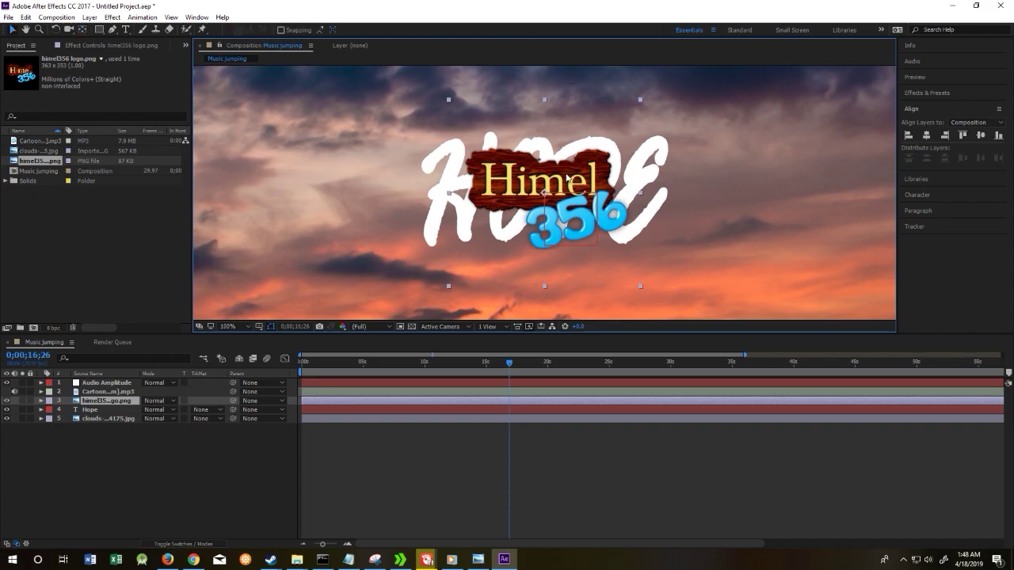
{"action": "mouse_move", "coordinate": [568, 177]}
{"action": "left_mouse_down"}
{"action": "mouse_move", "coordinate": [680, 196]}
{"action": "mouse_move", "coordinate": [766, 169]}
{"action": "left_mouse_up"}
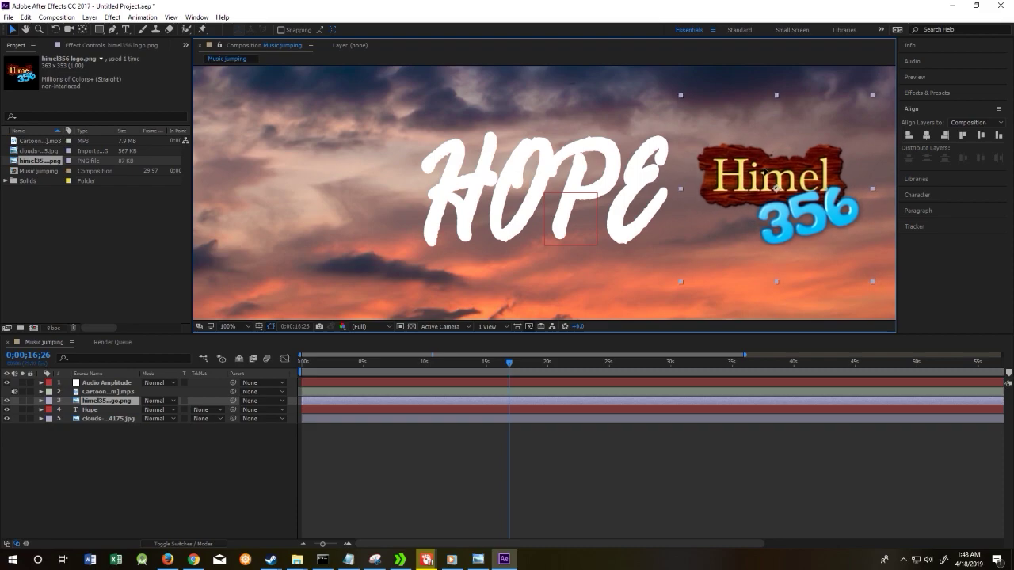
{"action": "mouse_move", "coordinate": [767, 169]}
{"action": "left_mouse_down"}
{"action": "mouse_move", "coordinate": [757, 167]}
{"action": "mouse_move", "coordinate": [766, 230]}
{"action": "mouse_move", "coordinate": [788, 234]}
{"action": "left_mouse_up"}
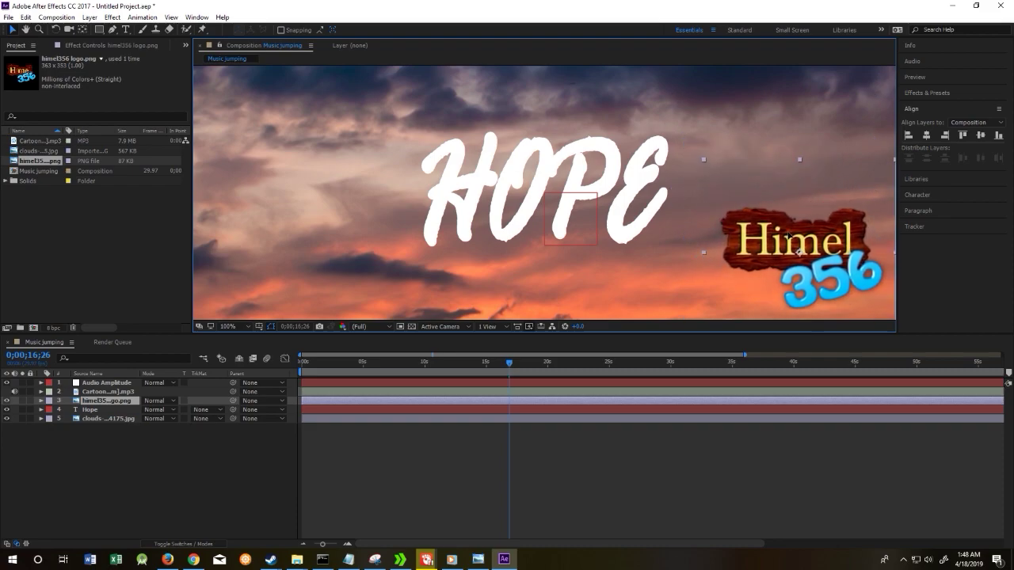
- Add an expression to the logo layer's Transform Scale property
{"action": "left_click", "coordinate": [752, 129]}
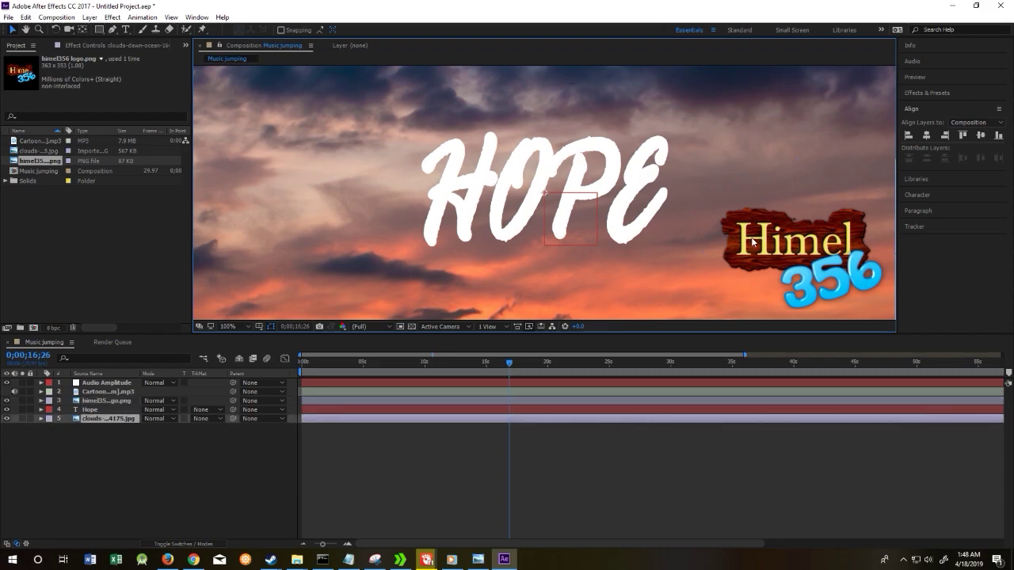
{"action": "left_click", "coordinate": [41, 401]}
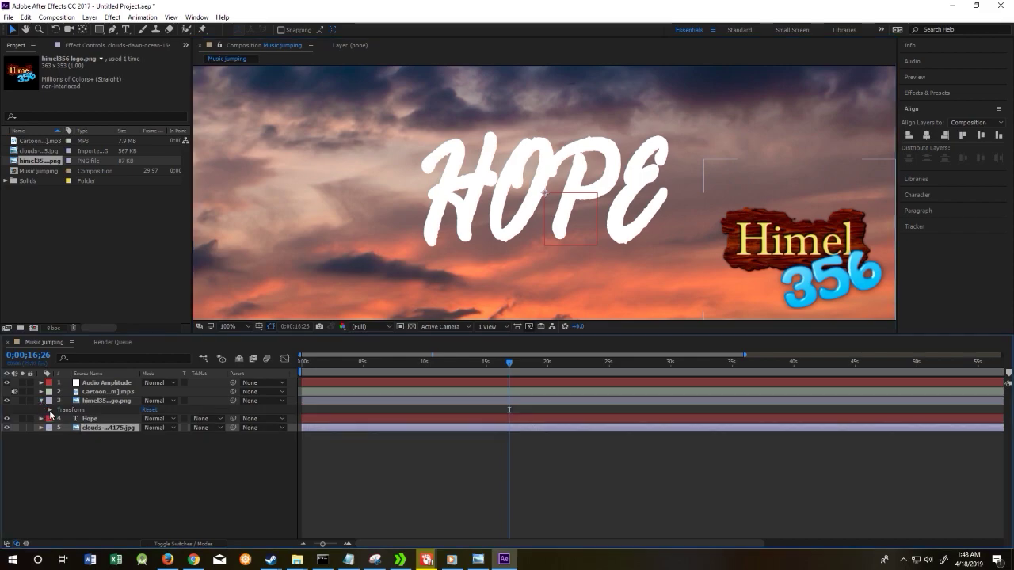
{"action": "left_click", "coordinate": [49, 410]}
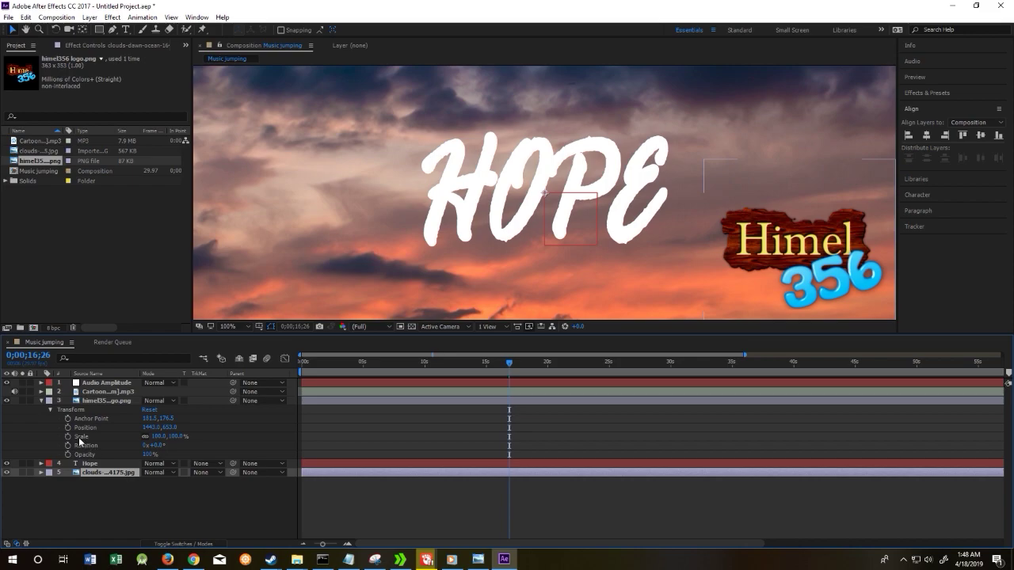
{"action": "left_click", "coordinate": [68, 436], "text": "alt"}
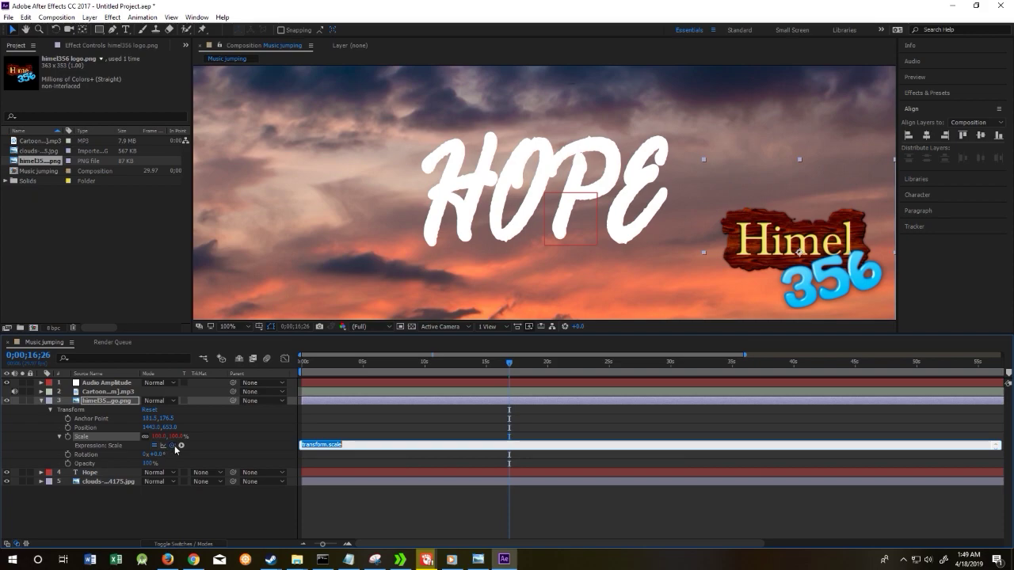
- Pick-whip the logo's Scale to Audio Amplitude's Both Channels Slider and preview
{"action": "left_click", "coordinate": [41, 384]}
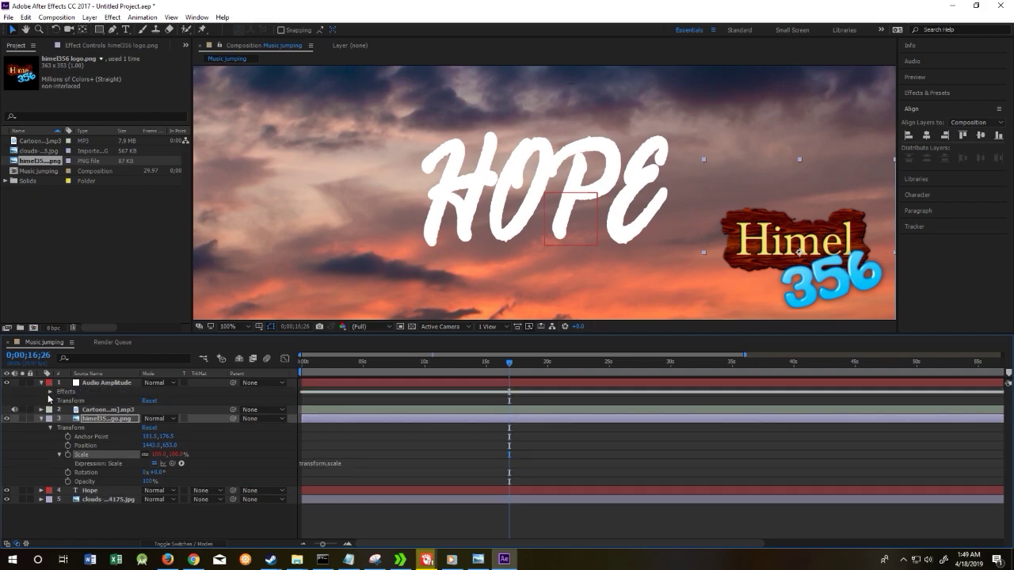
{"action": "left_click", "coordinate": [50, 392]}
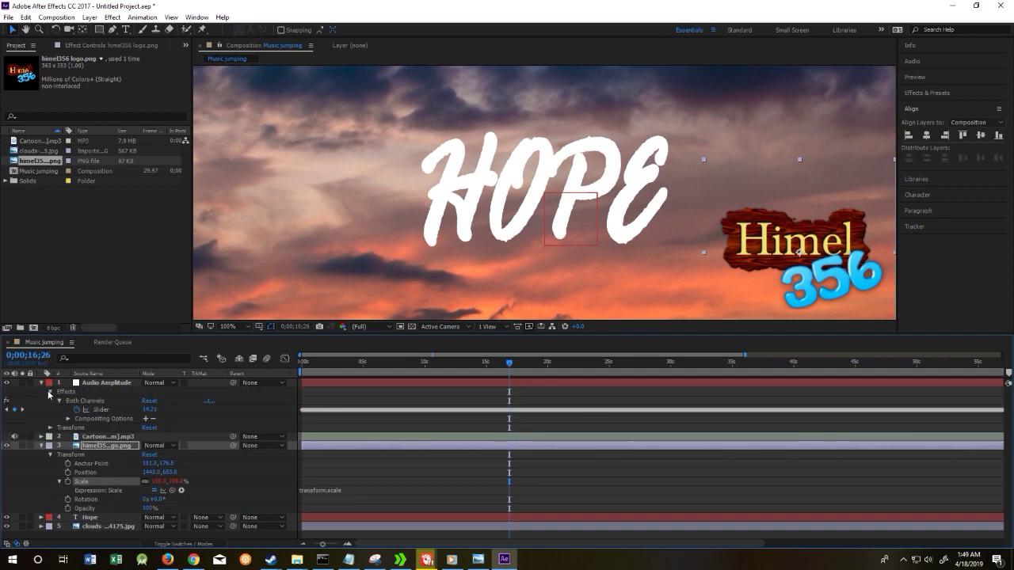
{"action": "left_click_drag", "start_coordinate": [172, 490], "coordinate": [102, 413]}
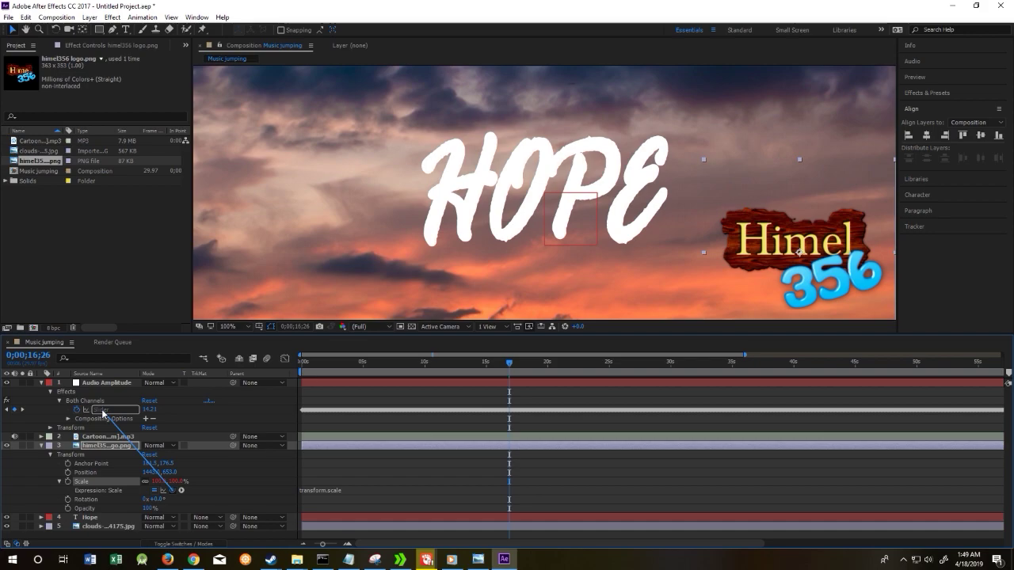
{"action": "left_click_drag", "start_coordinate": [102, 413], "coordinate": [102, 413]}
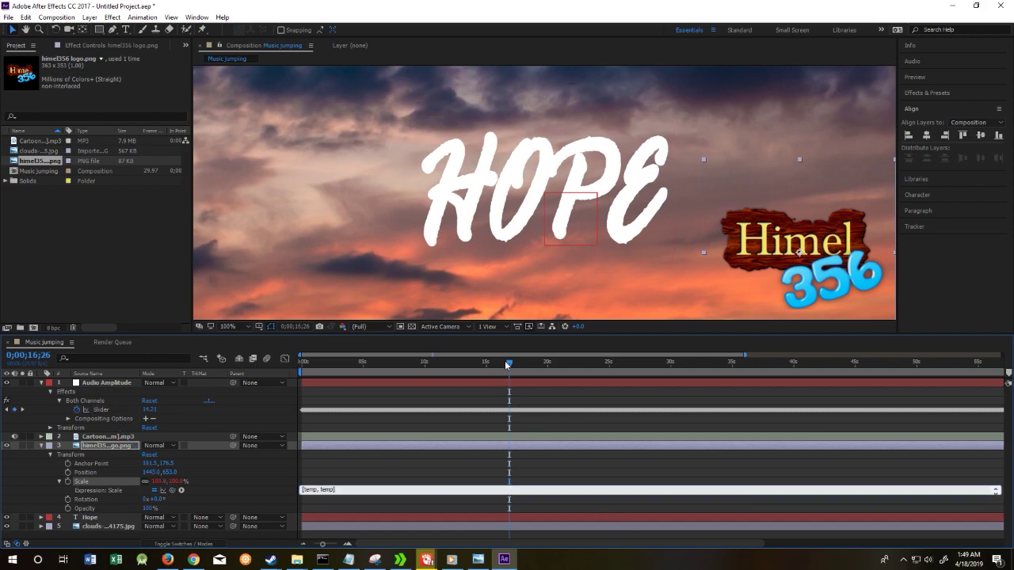
{"action": "left_click_drag", "start_coordinate": [508, 366], "coordinate": [299, 372]}
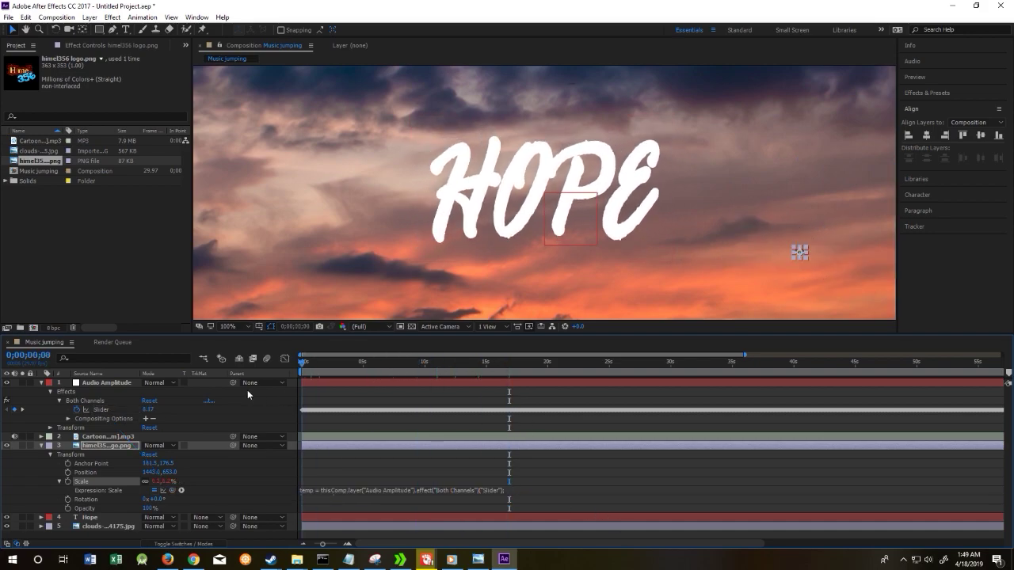
{"action": "key", "text": "space"}
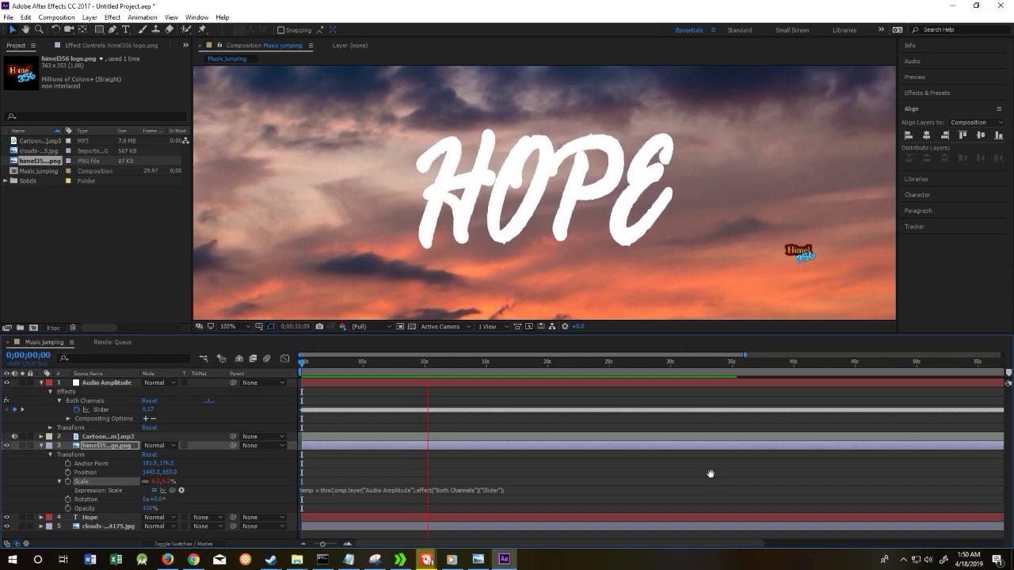
- Append +[50,50] to the logo's Scale expression and preview from the start
{"action": "key", "text": "space"}
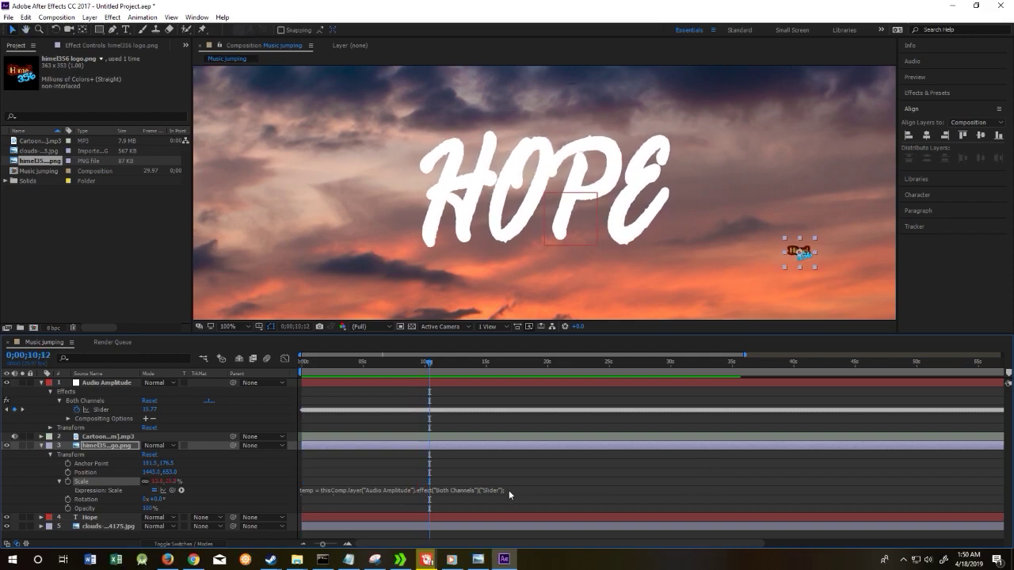
{"action": "left_click", "coordinate": [509, 491]}
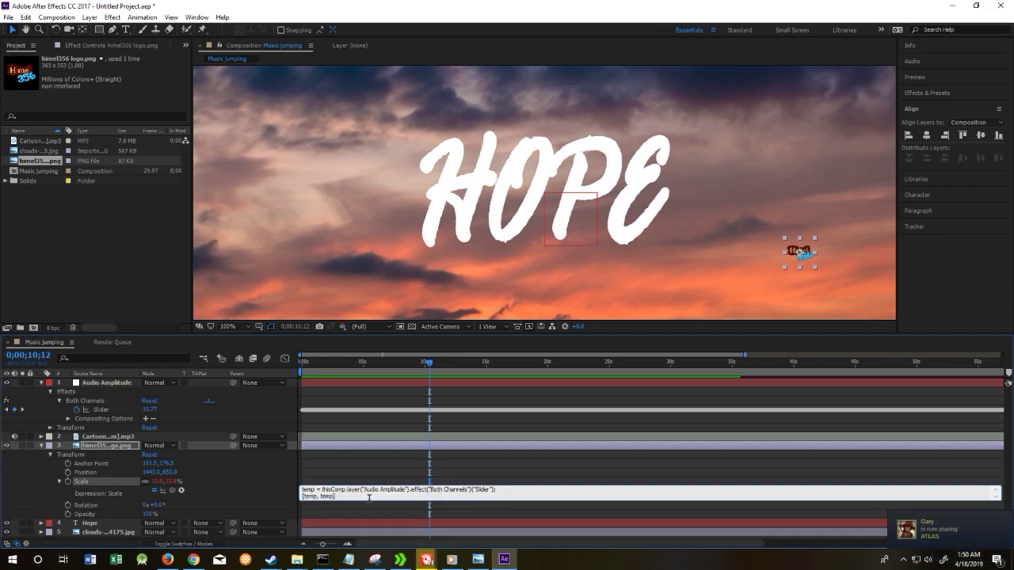
{"action": "type", "text": " +["}
{"action": "type", "text": "50"}
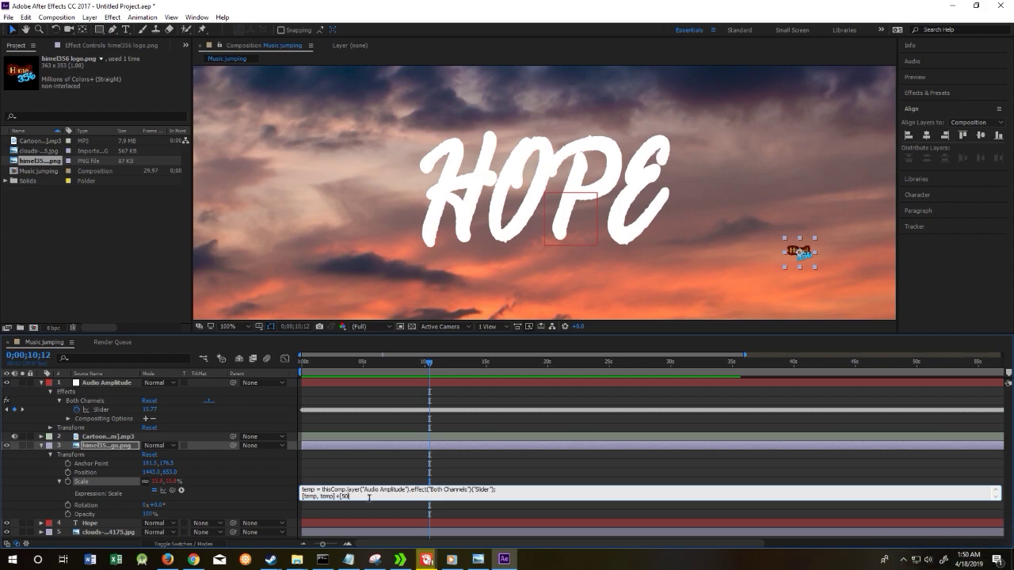
{"action": "type", "text": "]"}
{"action": "type", "text": "50"}
{"action": "left_click", "coordinate": [392, 373]}
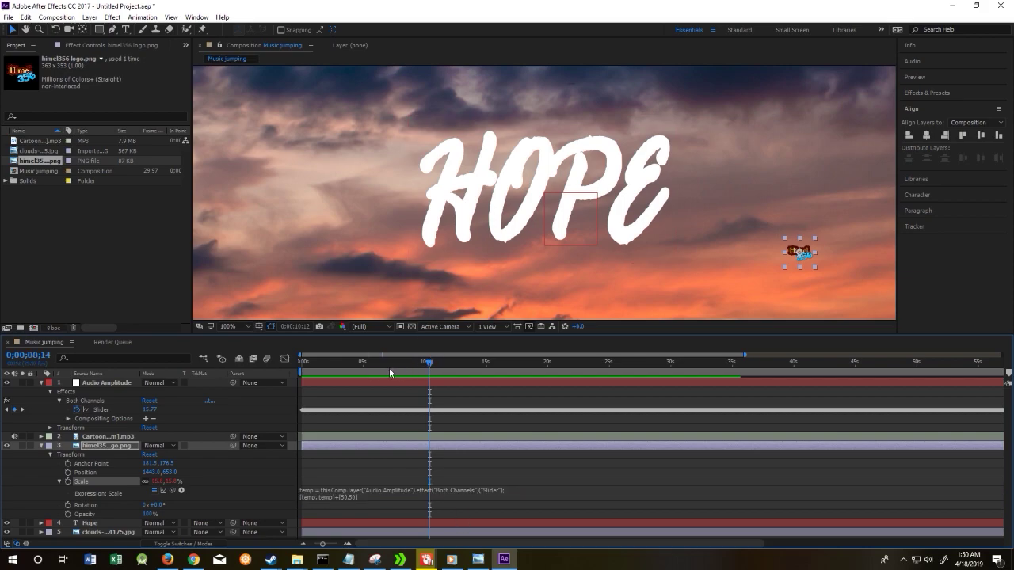
{"action": "key", "text": "Home"}
{"action": "key", "text": "space"}
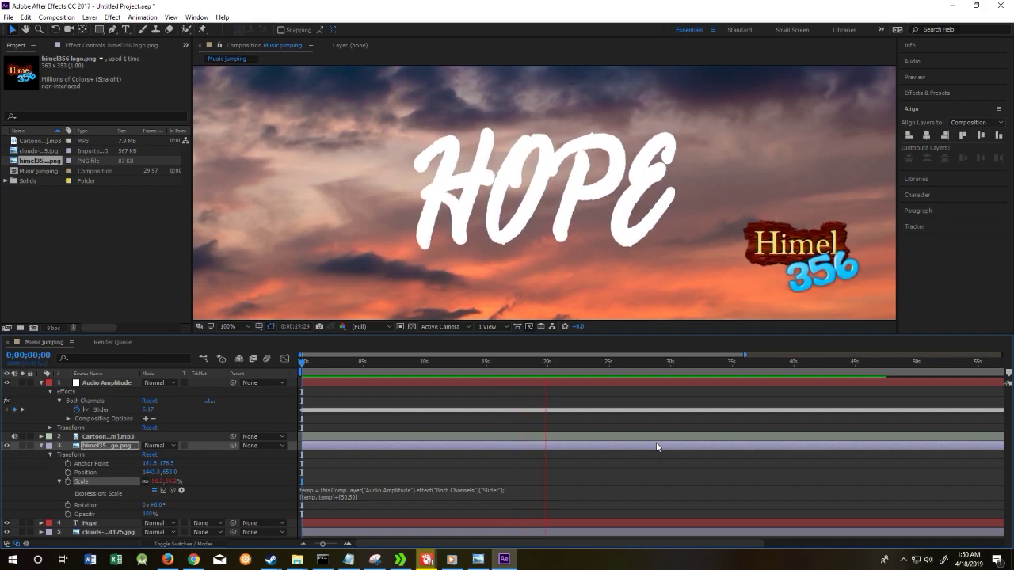
- Stop the preview and fold away the Audio Amplitude and logo layer properties
{"action": "key", "text": "space"}
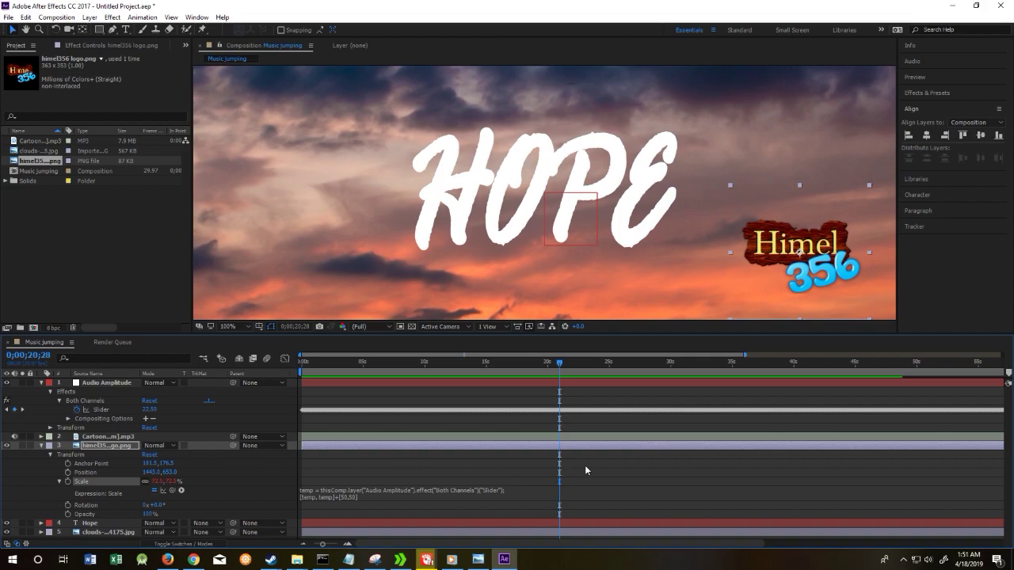
{"action": "left_click", "coordinate": [50, 392]}
{"action": "left_click", "coordinate": [50, 401]}
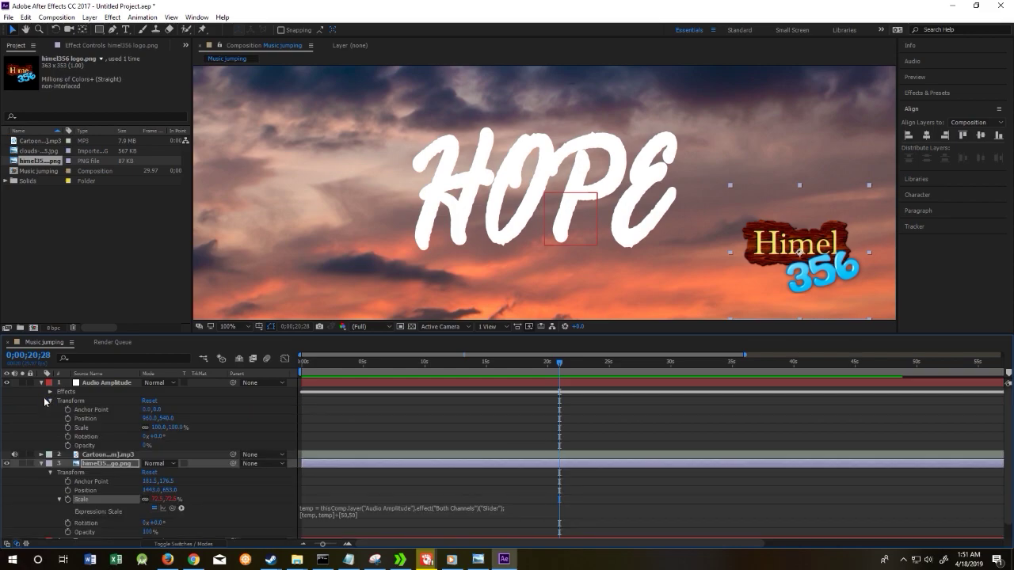
{"action": "left_click", "coordinate": [51, 401]}
{"action": "left_click", "coordinate": [41, 383]}
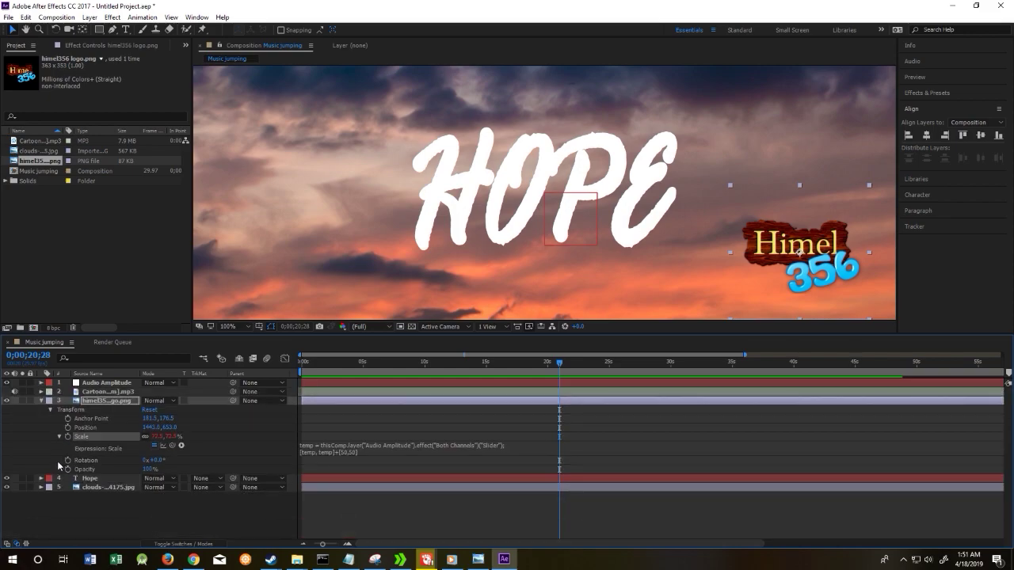
{"action": "left_click", "coordinate": [42, 401]}
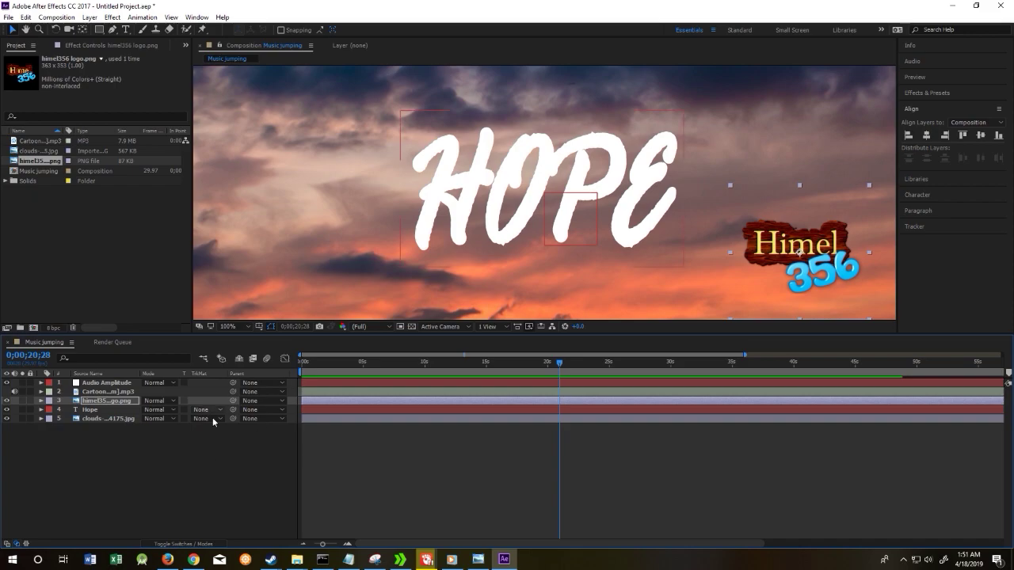